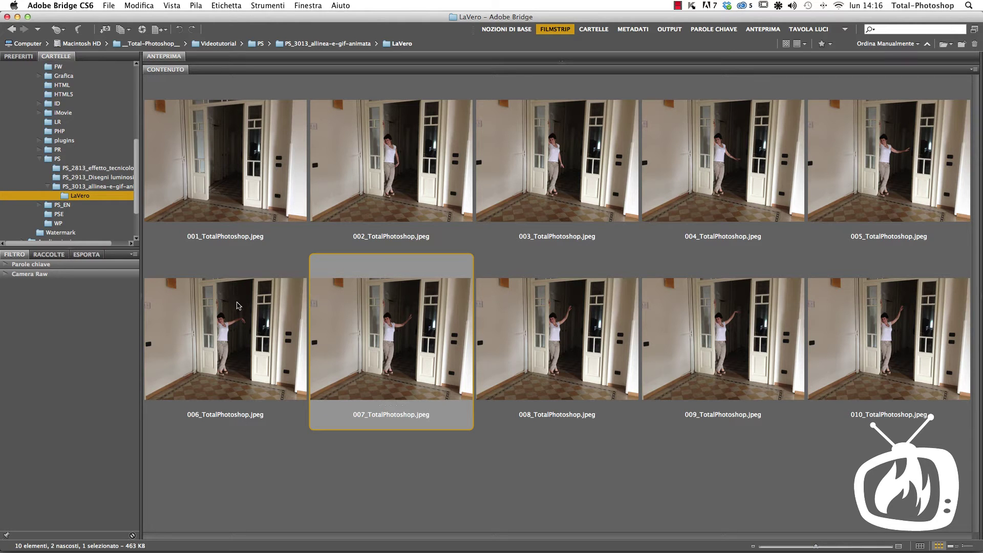
Step: Select photos 001 through 010 in Bridge and load them as layers of one Photoshop document
click(231, 210)
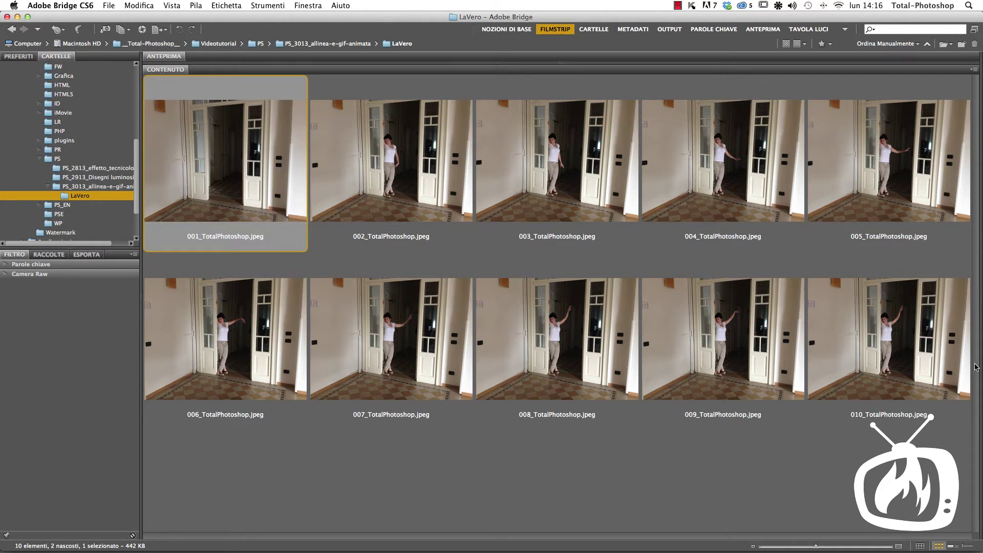
shift+click(897, 361)
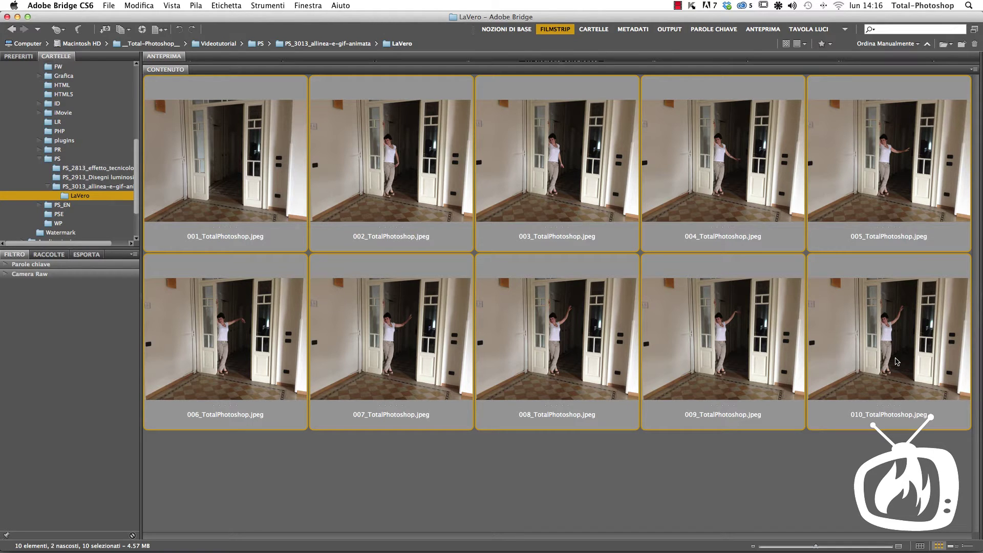
click(254, 6)
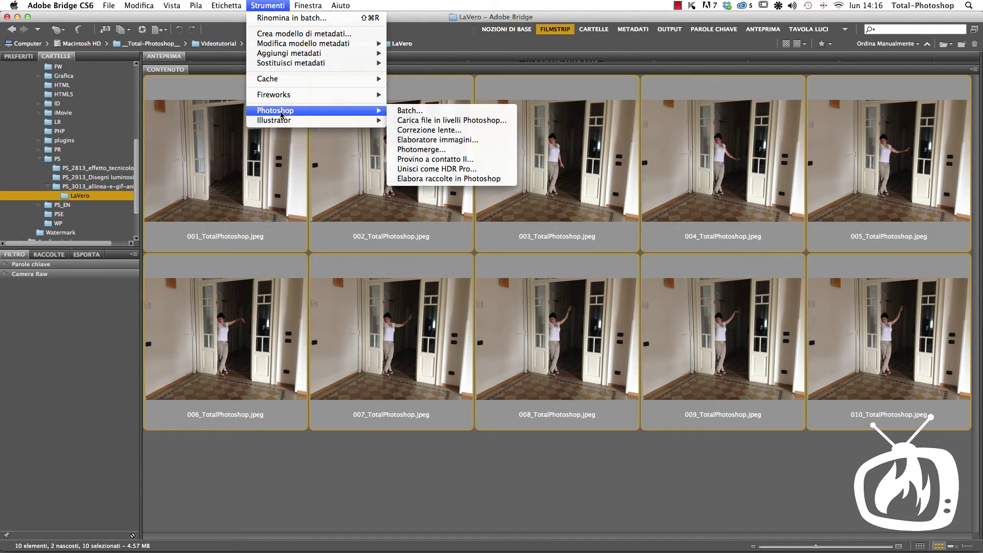
click(430, 121)
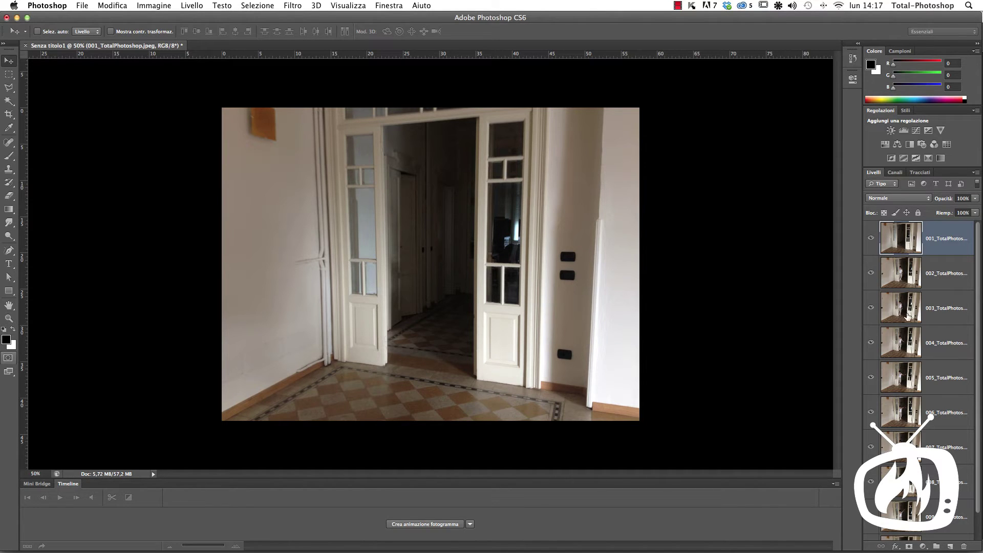
click(871, 238)
click(871, 273)
click(873, 307)
click(871, 343)
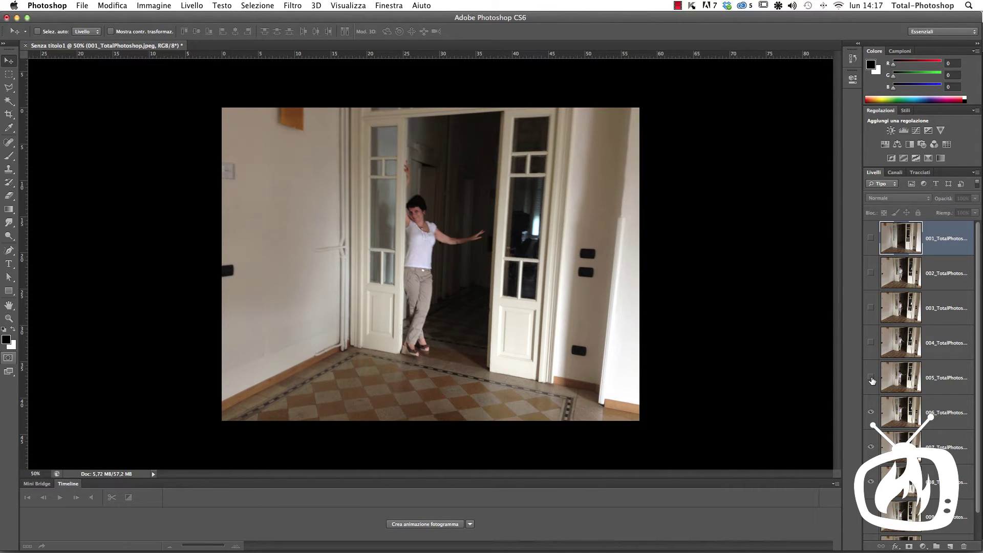
click(871, 378)
click(870, 412)
click(871, 447)
click(871, 482)
click(871, 516)
scroll(897, 513, down, 1)
click(871, 523)
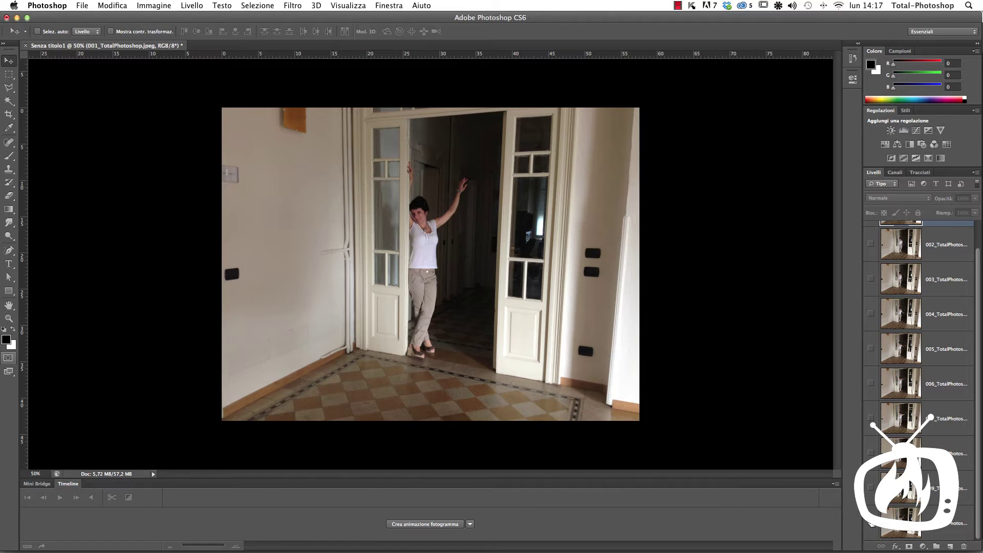
mouse_move(872, 522)
mouse_down()
mouse_move(877, 289)
mouse_move(863, 227)
mouse_up()
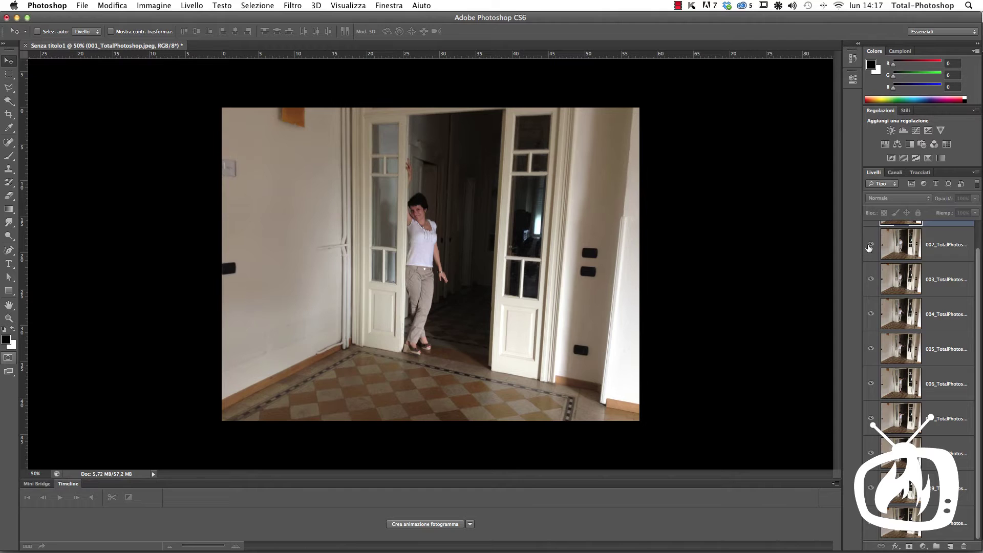
click(870, 238)
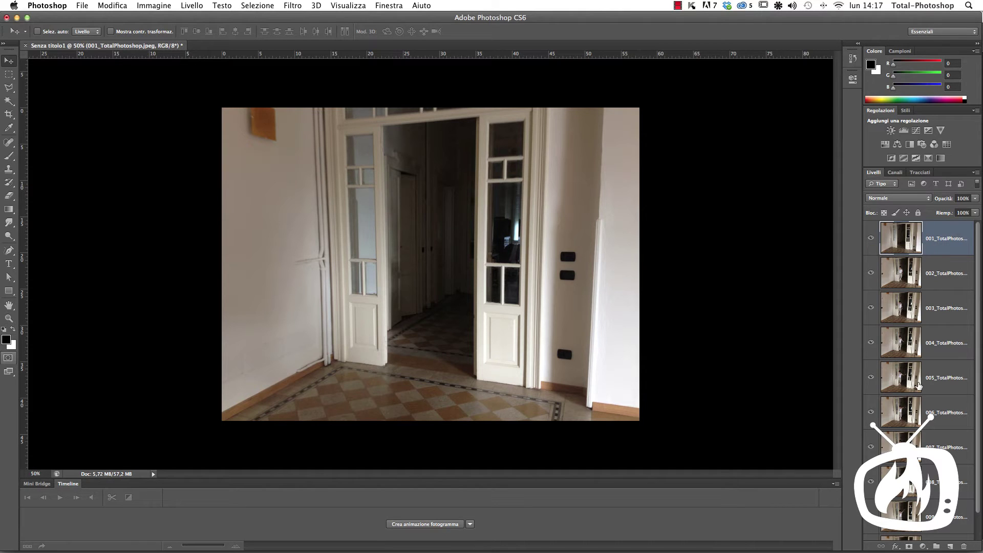
Step: Lock layer 001 completely as the fixed alignment reference
scroll(925, 433, down, 1)
key(ctrl+alt+a)
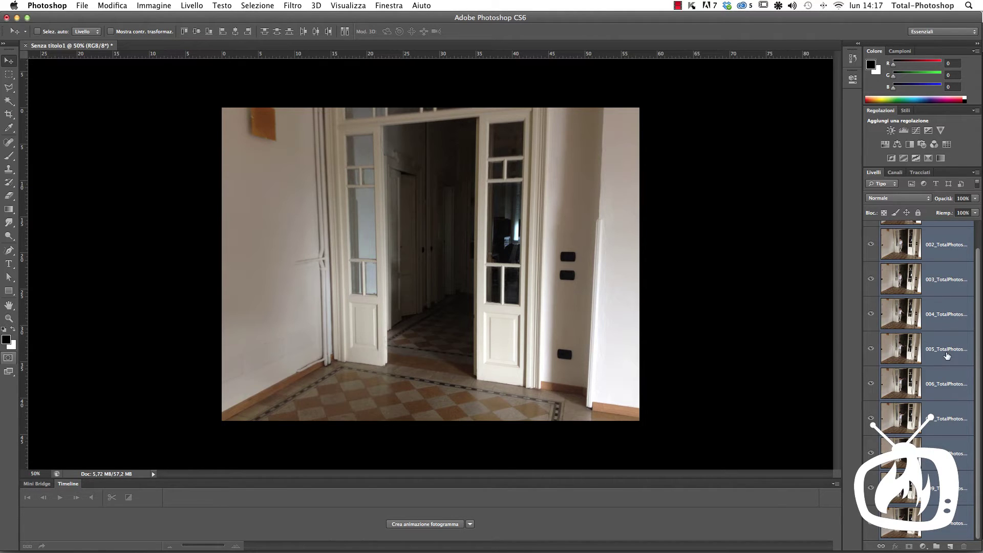
scroll(940, 330, up, 1)
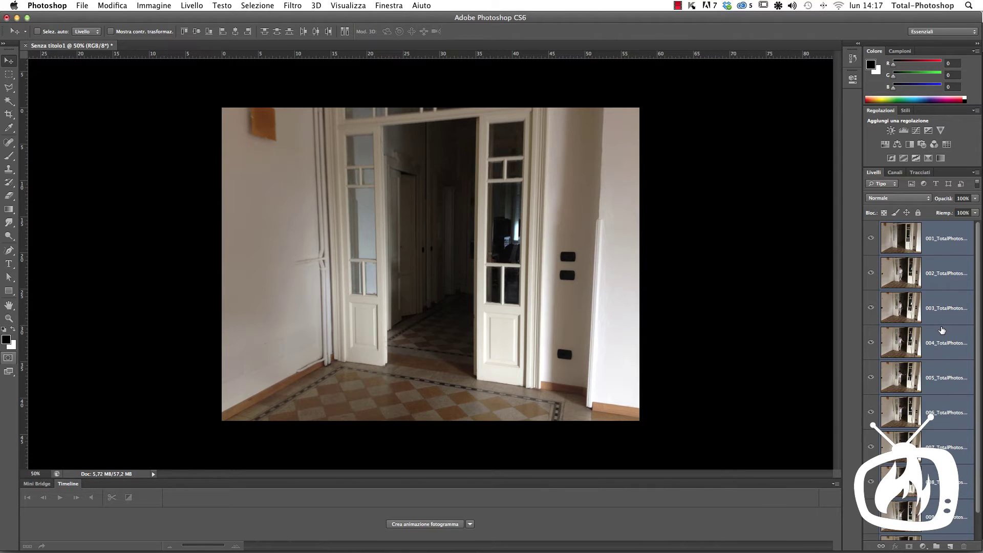
click(956, 237)
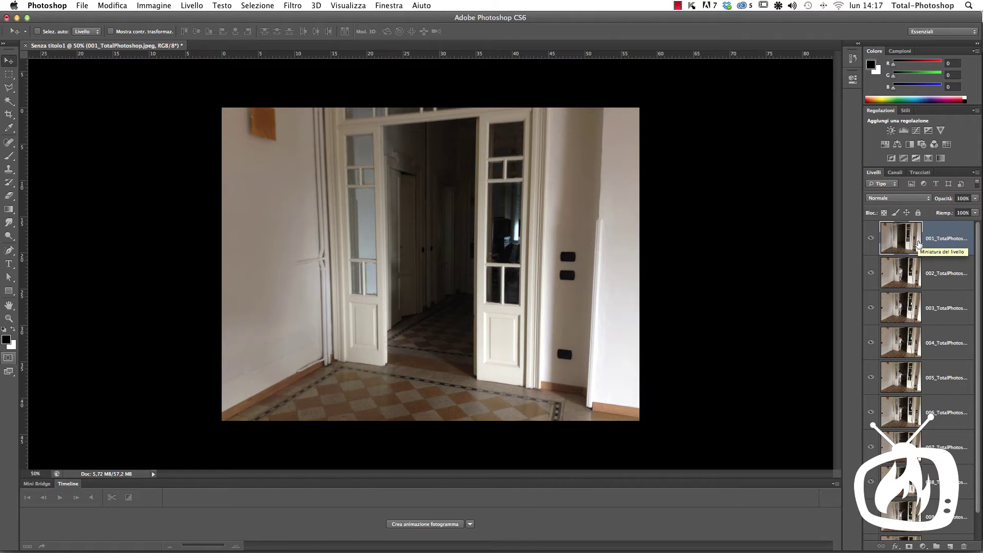
click(918, 213)
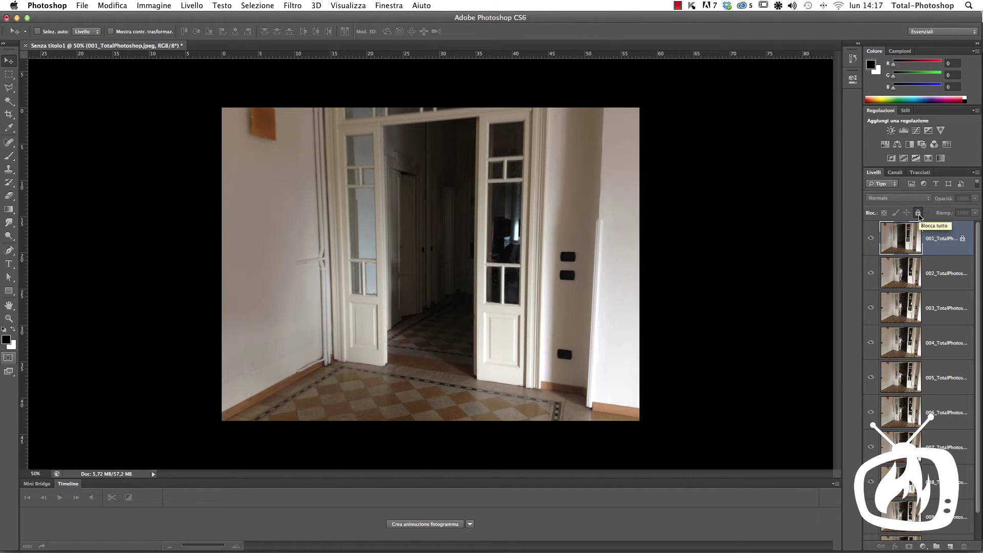
Step: Select frame layers 002 through the last frame for alignment
scroll(929, 289, down, 1)
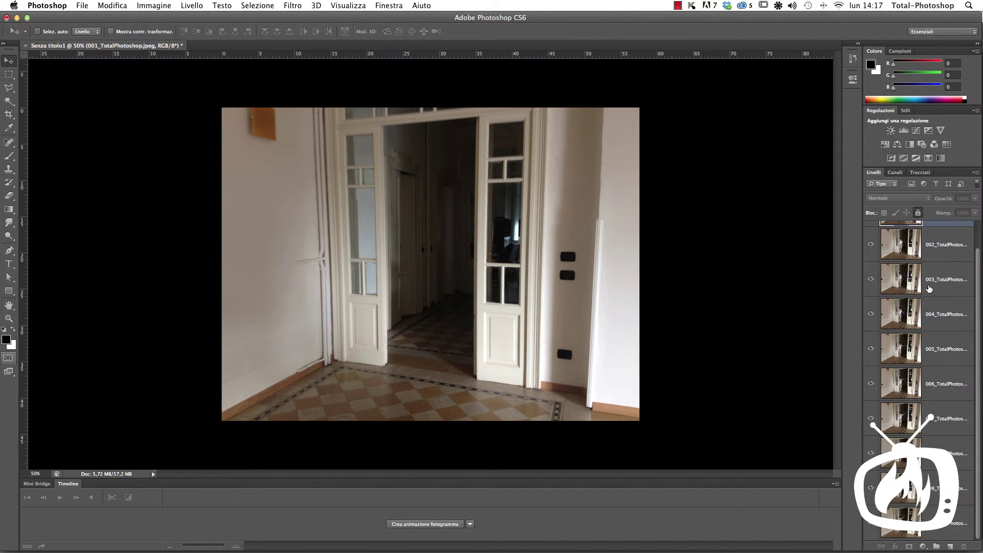
shift+click(916, 523)
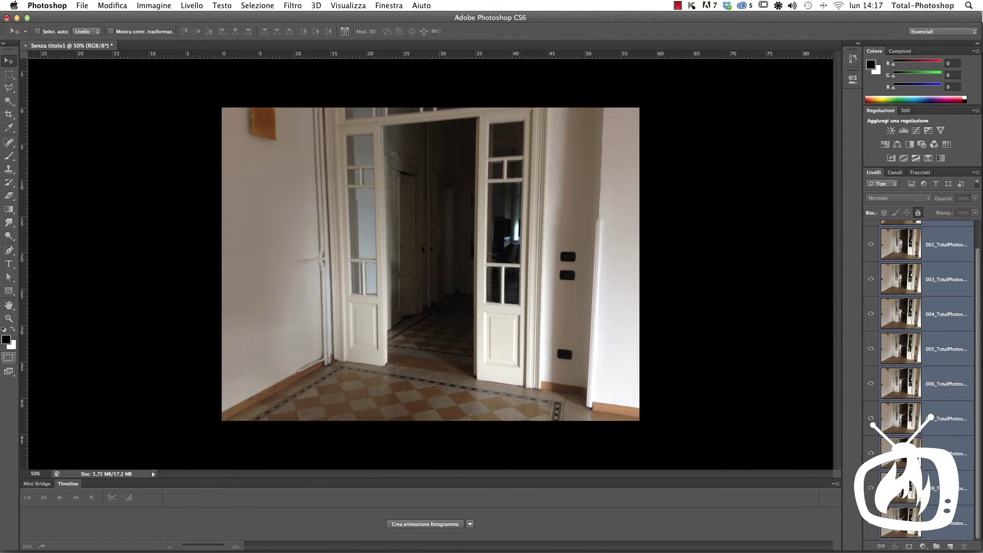
scroll(971, 491, up, 1)
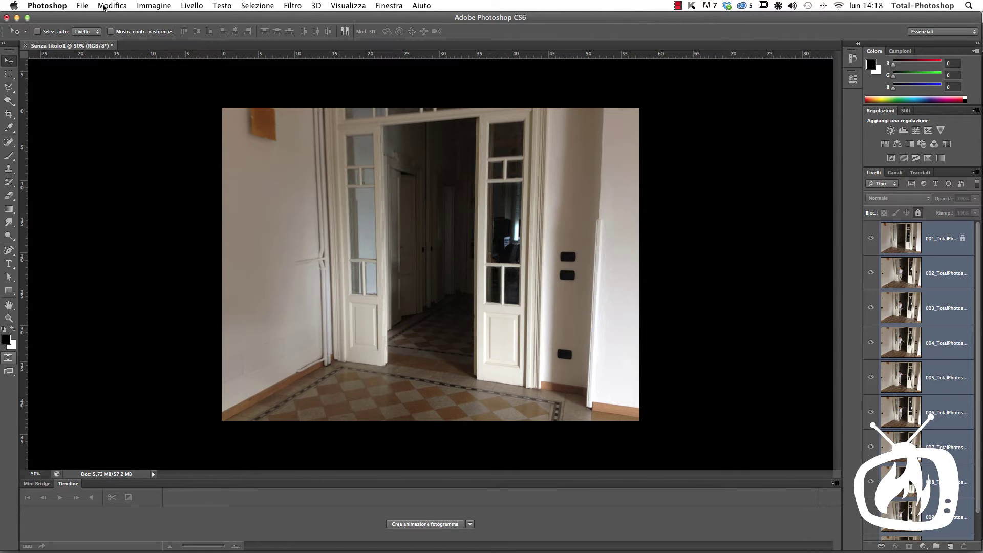
click(102, 6)
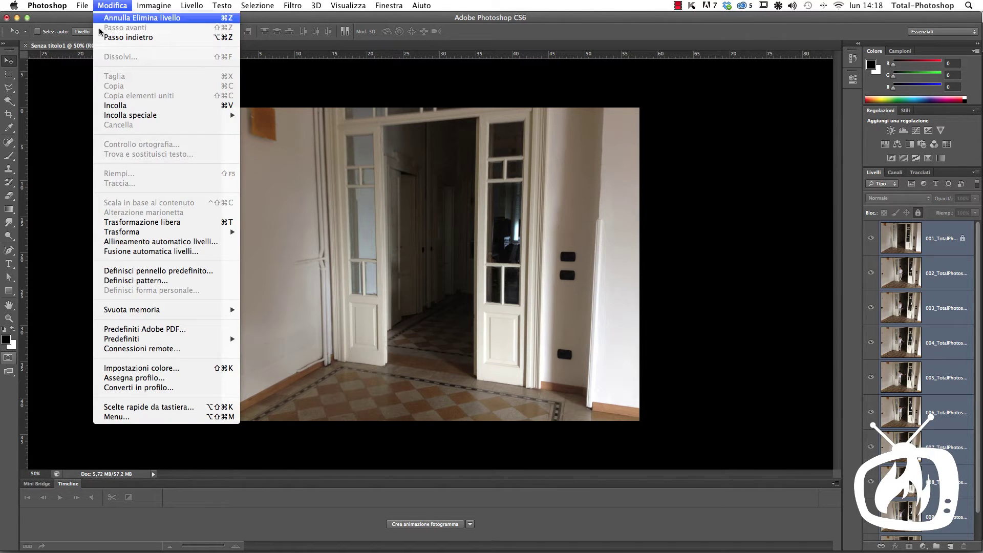
Step: Open Allineamento automatico livelli (Auto-Align Layers) from the Modifica menu
click(160, 241)
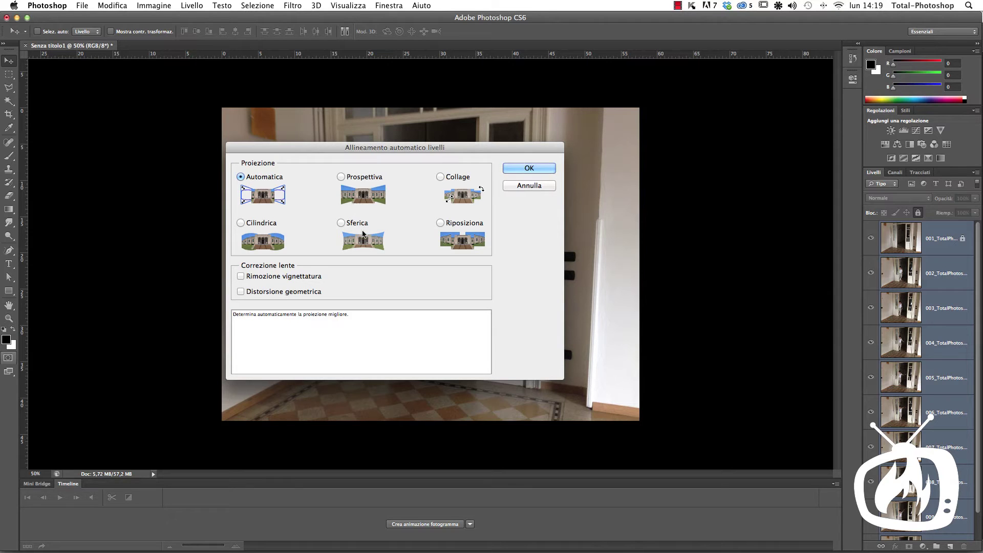
Step: Auto-align the frames with Automatica projection and Rimozione vignettatura enabled
click(283, 277)
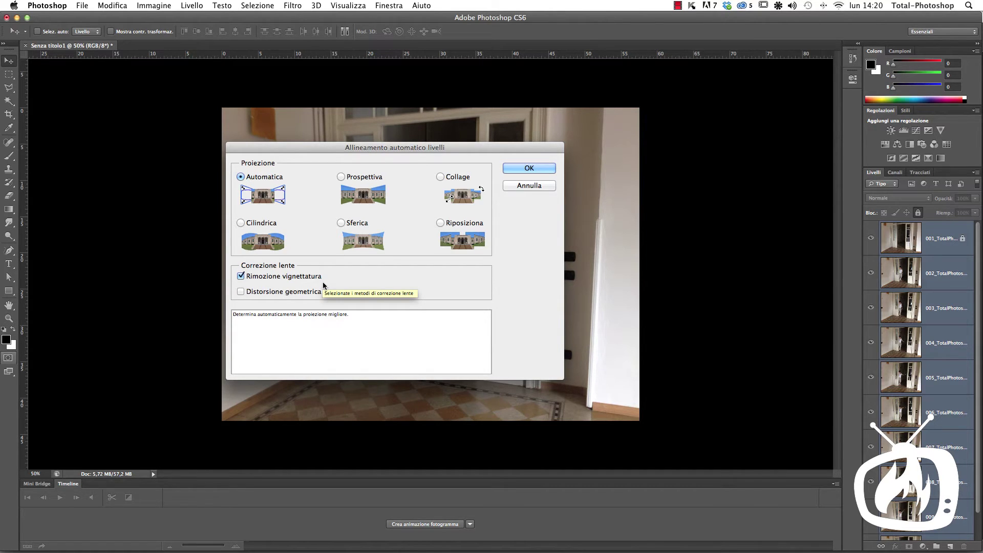
click(516, 169)
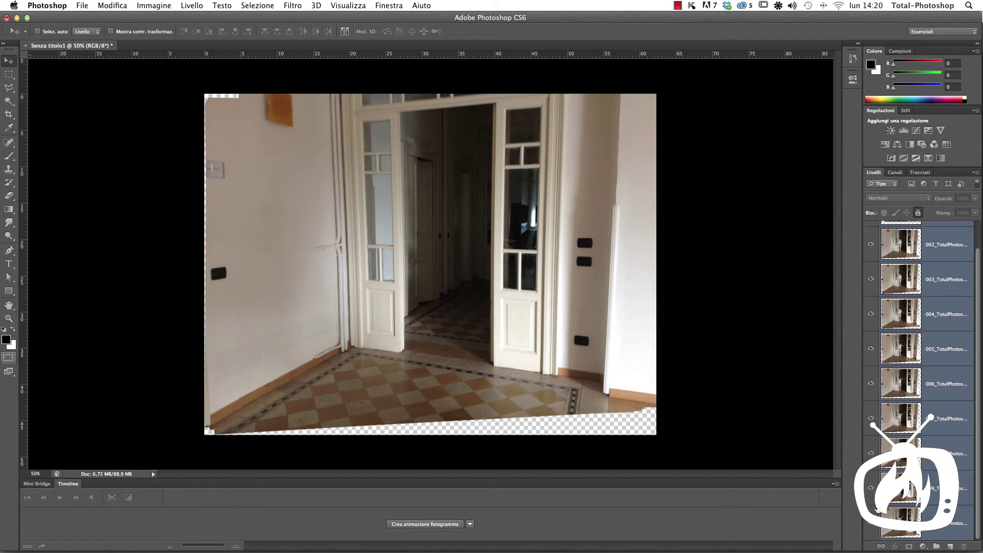
mouse_move(870, 238)
mouse_down()
mouse_move(870, 486)
mouse_move(870, 240)
mouse_up()
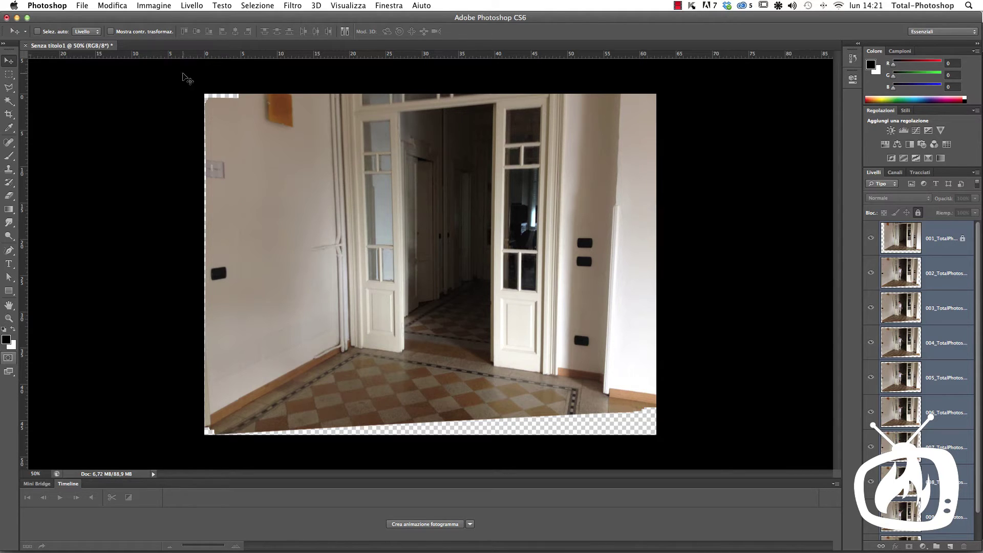
Step: Re-run Auto-Align Layers on the frames with Collage projection
click(109, 5)
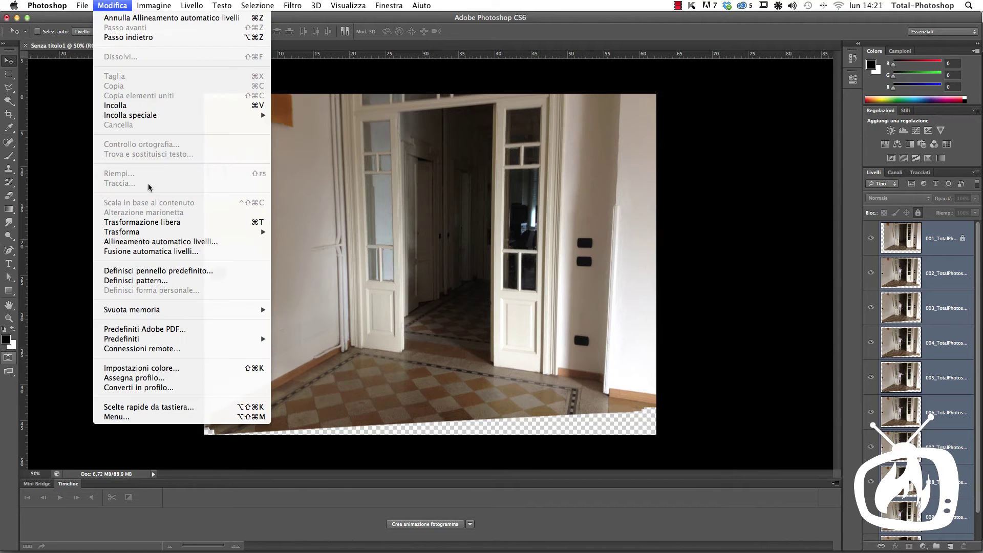
mouse_move(122, 231)
click(147, 241)
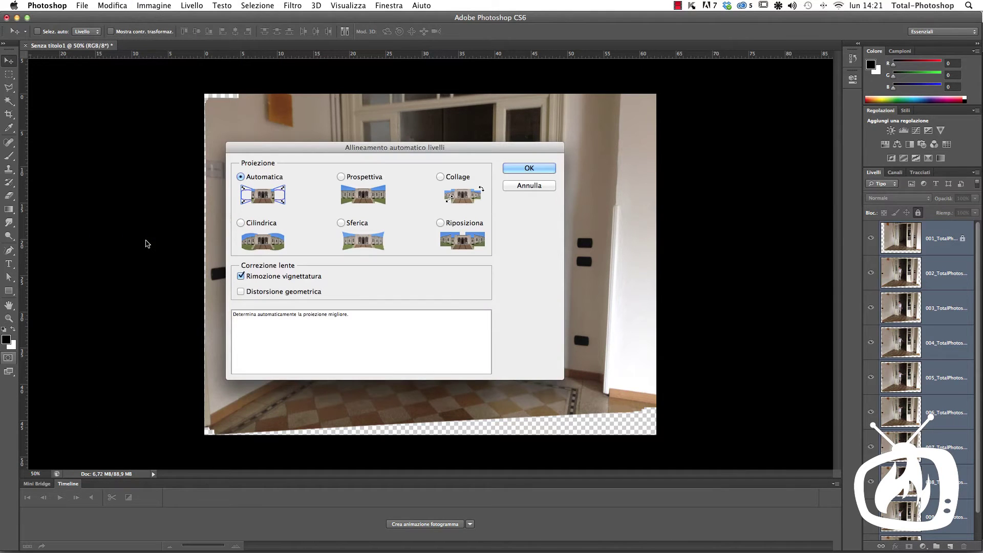
click(439, 179)
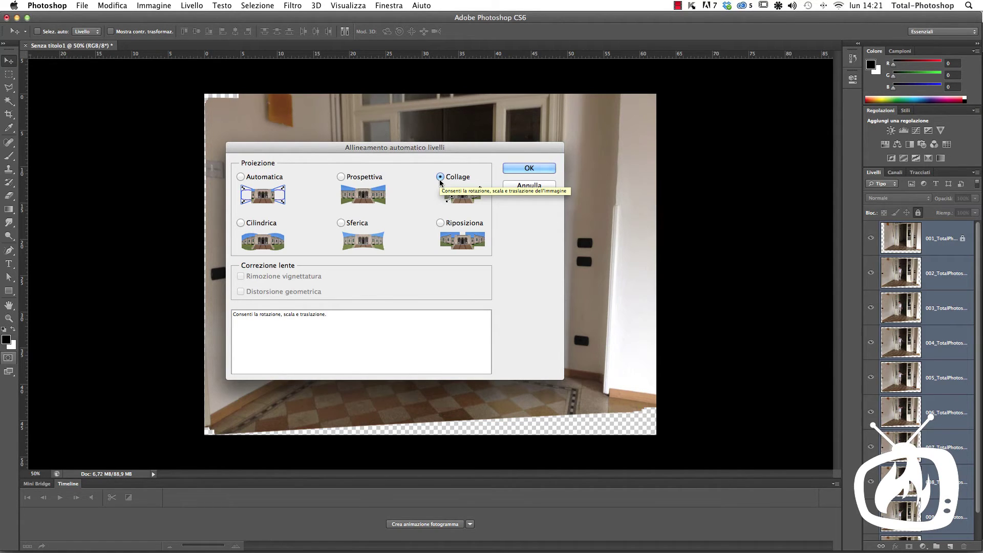
click(520, 173)
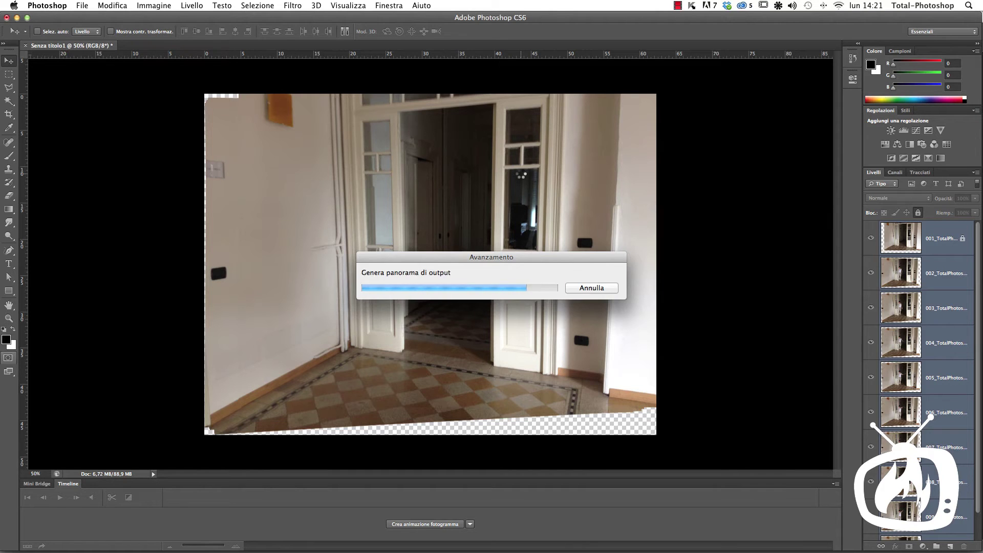
Step: Hide layers 001 through 008 one by one to preview each aligned frame
click(870, 240)
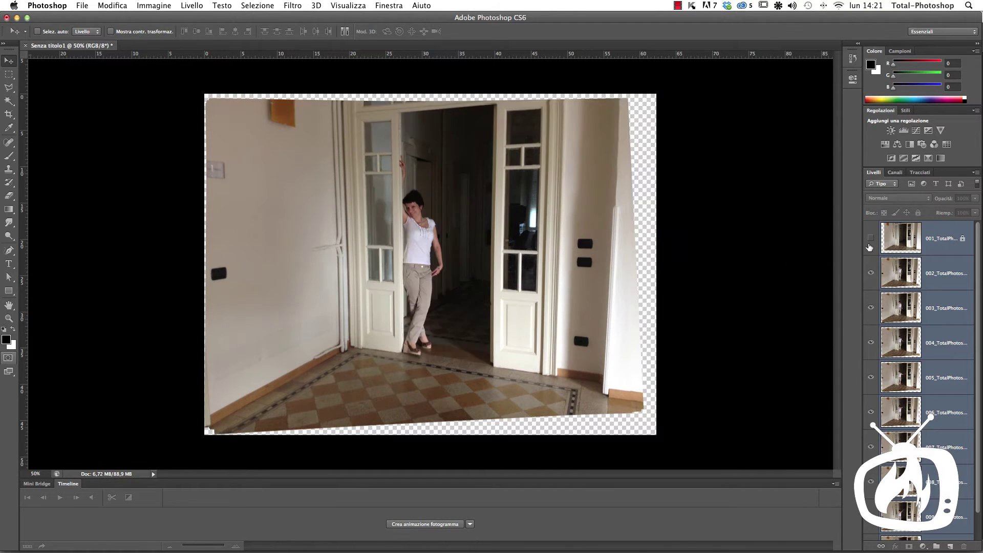
click(871, 273)
click(870, 309)
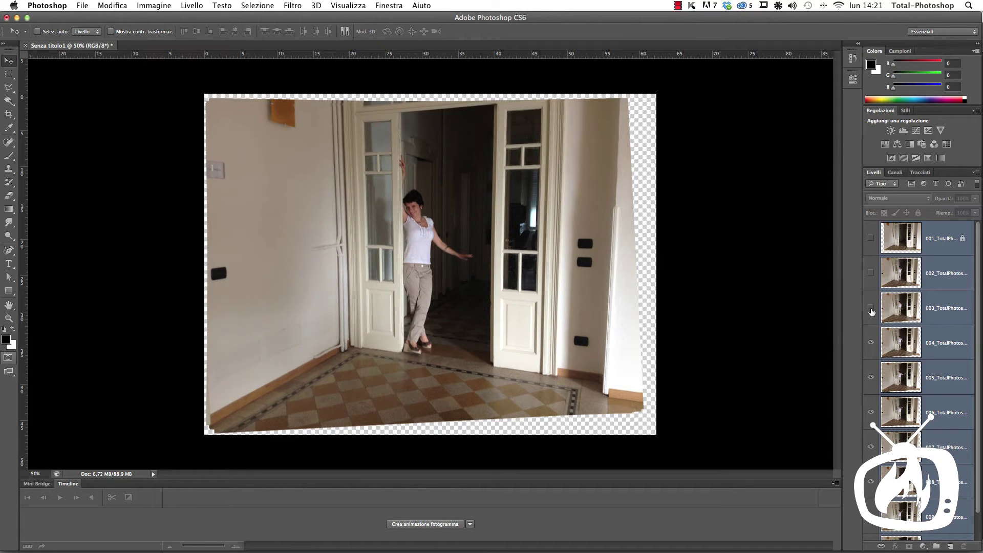
click(870, 342)
click(871, 377)
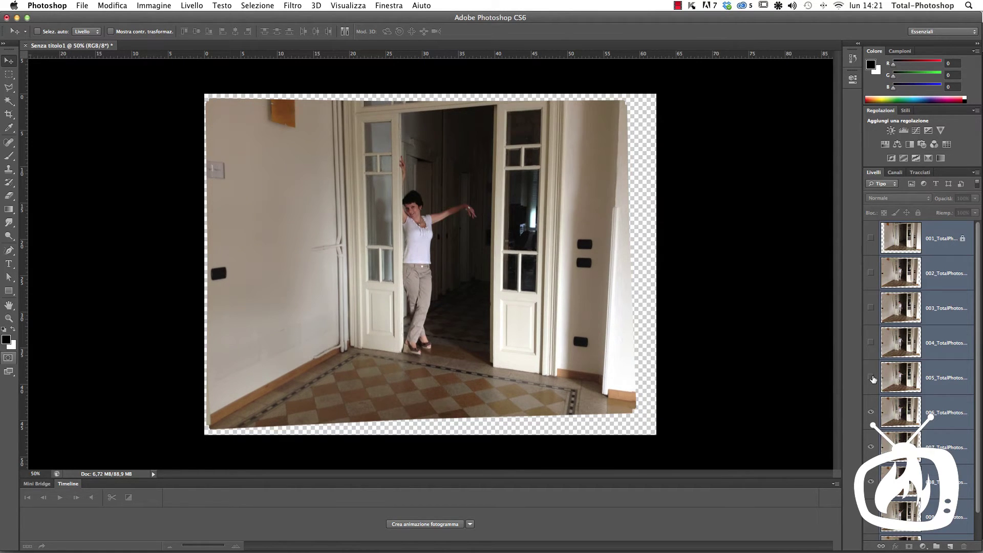
click(871, 412)
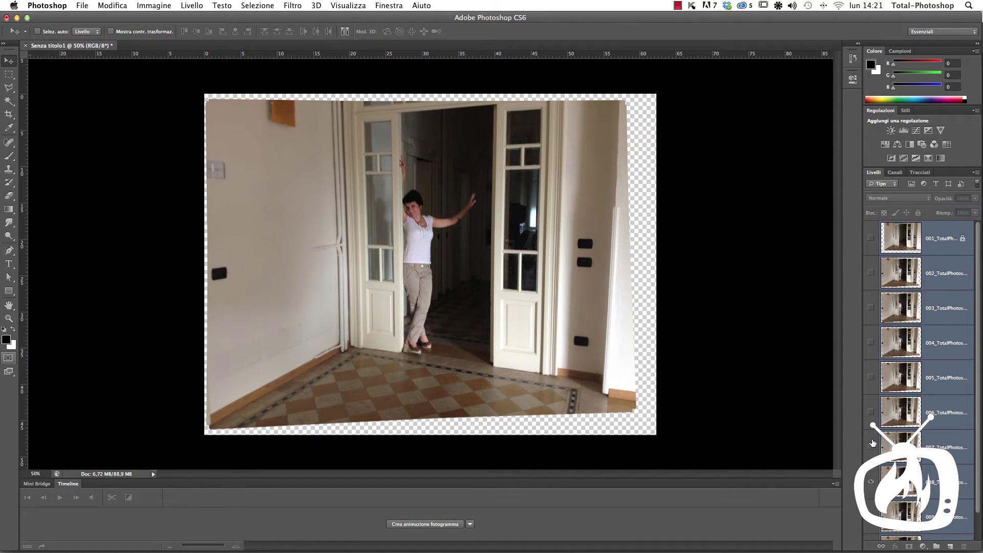
click(871, 447)
click(871, 482)
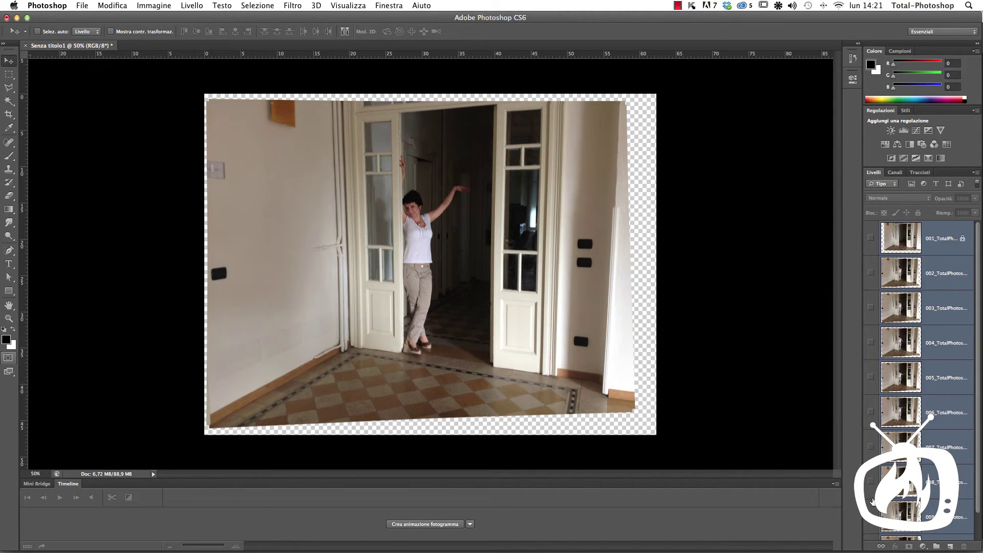
Step: Turn visibility back on for layers 009 down to 002 so every frame shows
click(871, 516)
scroll(870, 512, down, 1)
scroll(916, 379, down, 1)
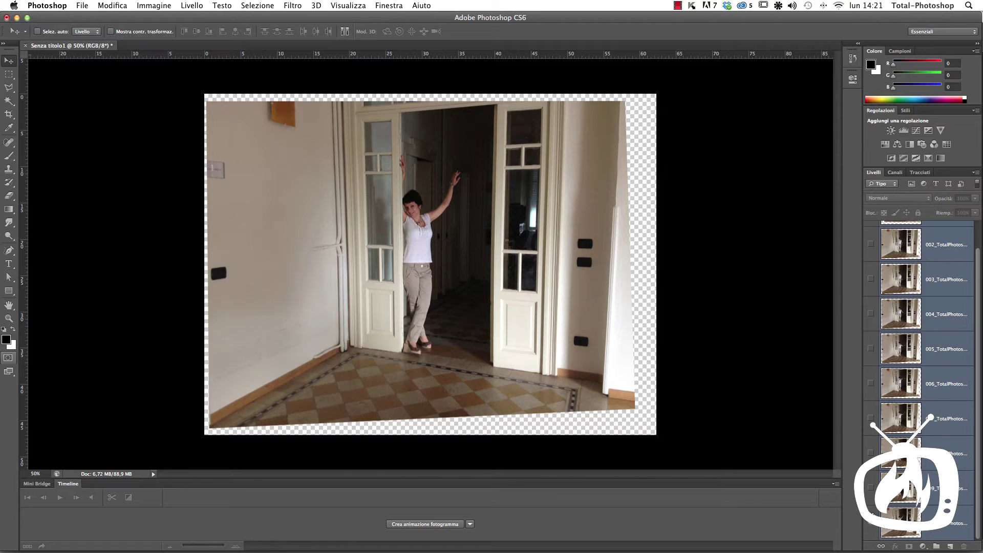
click(871, 523)
click(870, 488)
drag(869, 493, 870, 247)
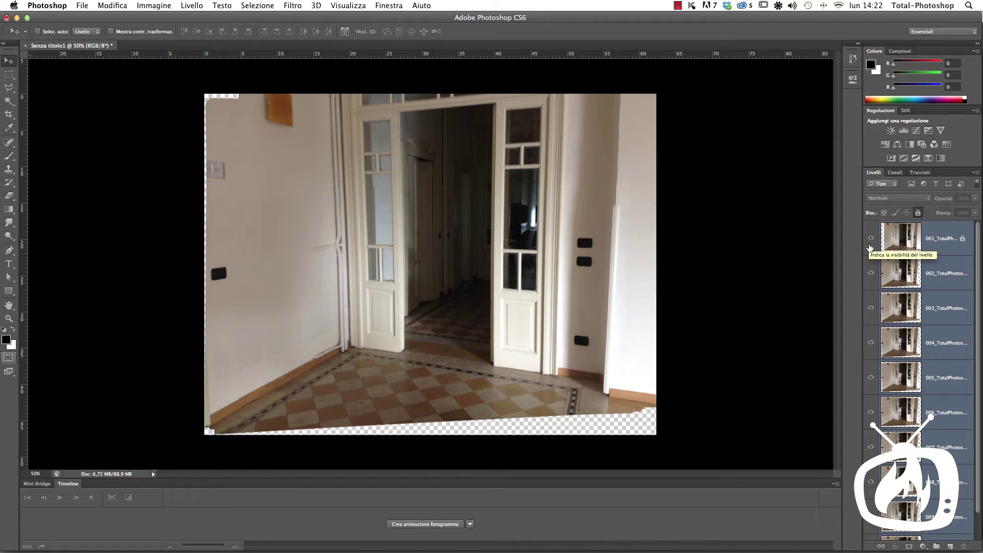
Step: Unlock empty-doorway layer 001, move it to the stack bottom, and select layer 002
click(931, 244)
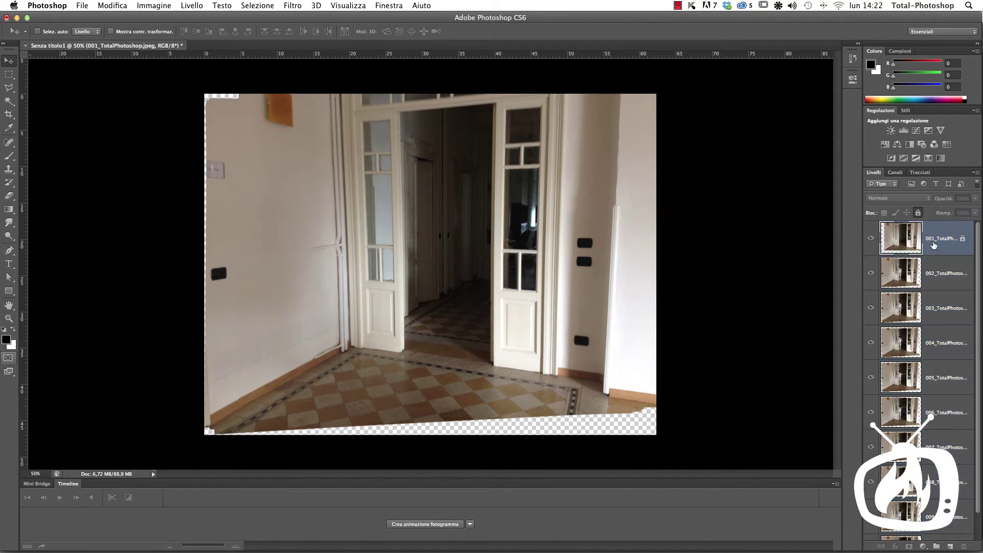
click(917, 213)
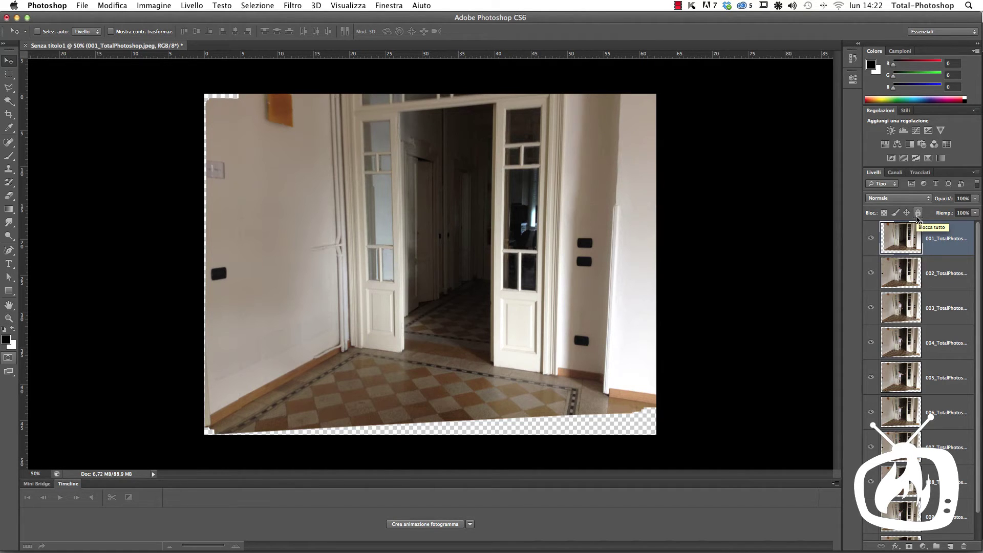
mouse_move(942, 249)
mouse_down()
mouse_move(936, 551)
mouse_move(946, 539)
mouse_up()
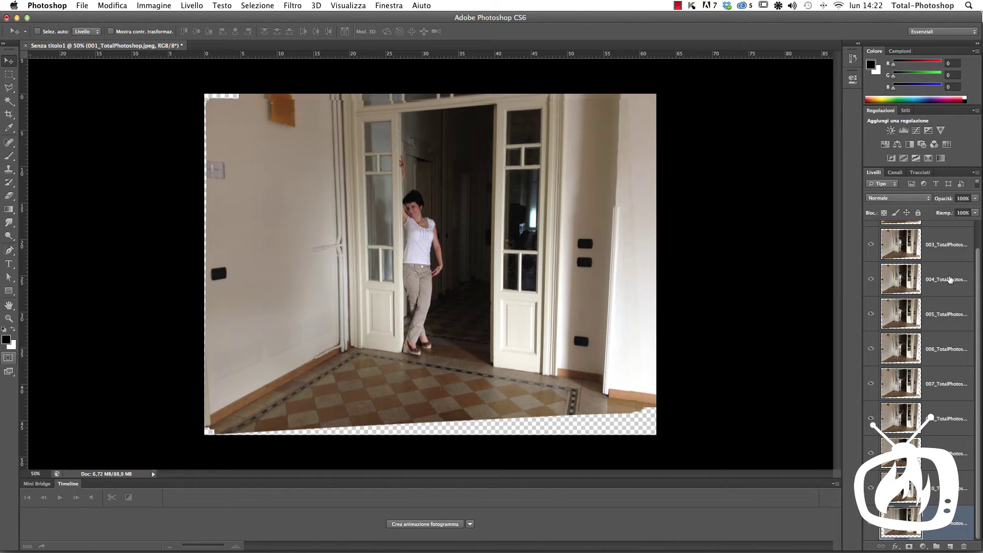
drag(978, 308, 976, 267)
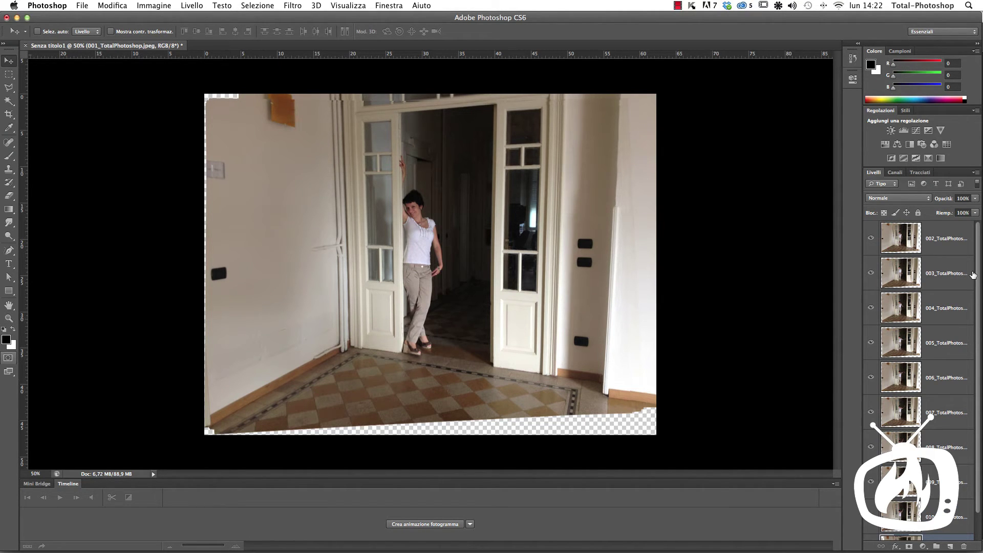
click(937, 254)
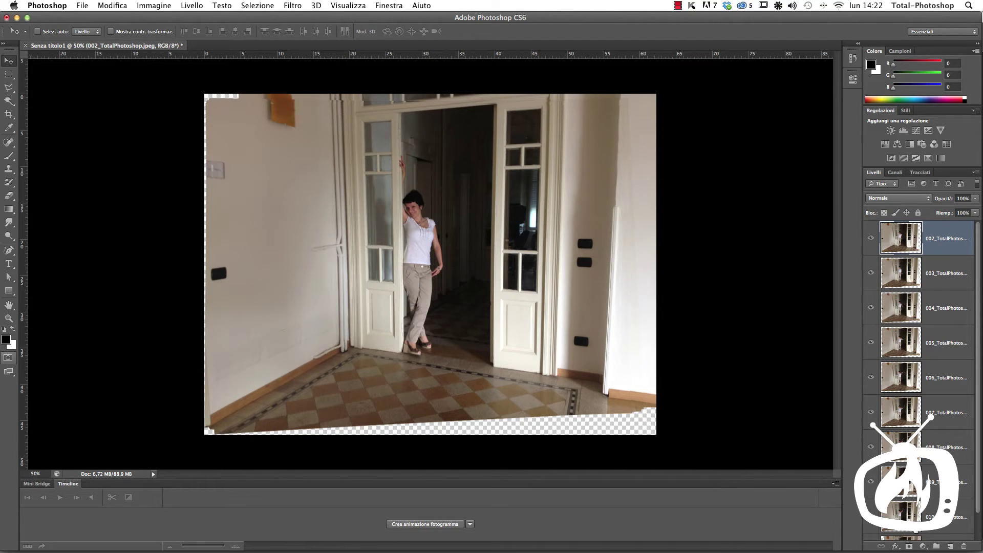
Step: Add a Curves adjustment layer using the Cross processing (RGB) preset
click(923, 546)
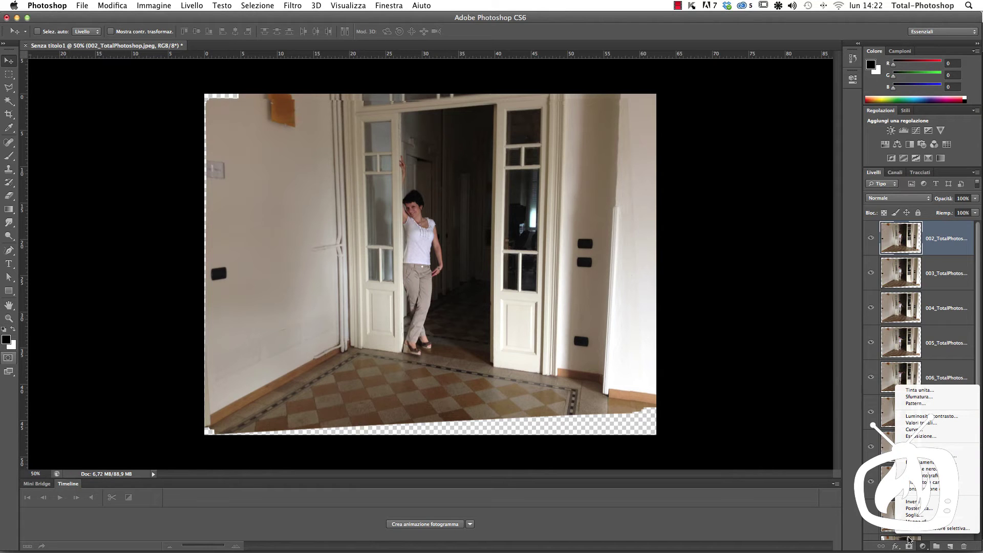
click(914, 429)
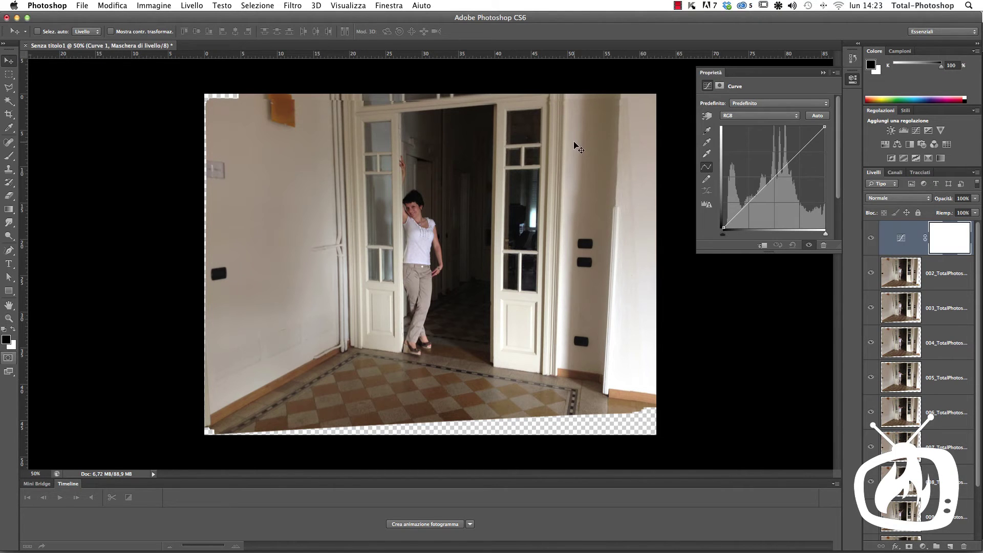
click(779, 103)
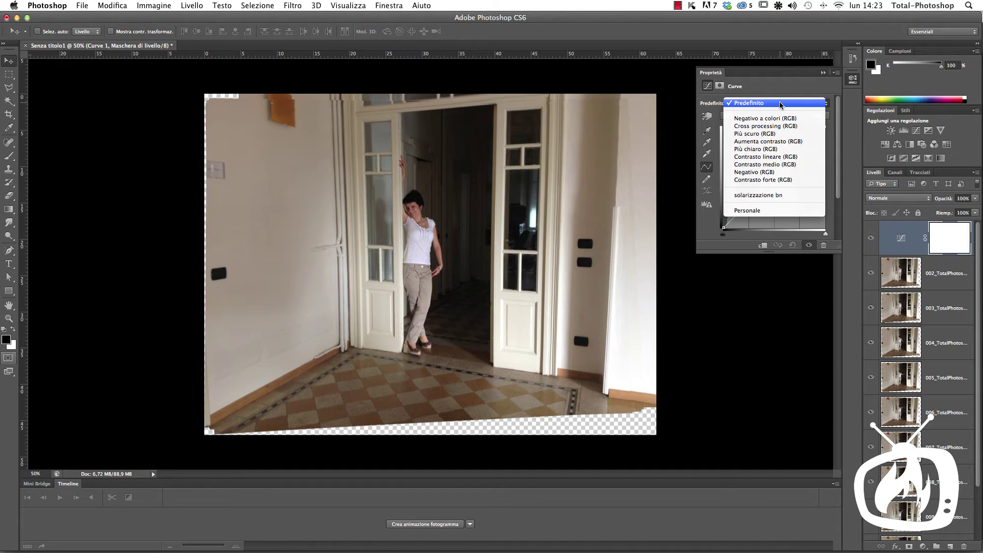
click(780, 126)
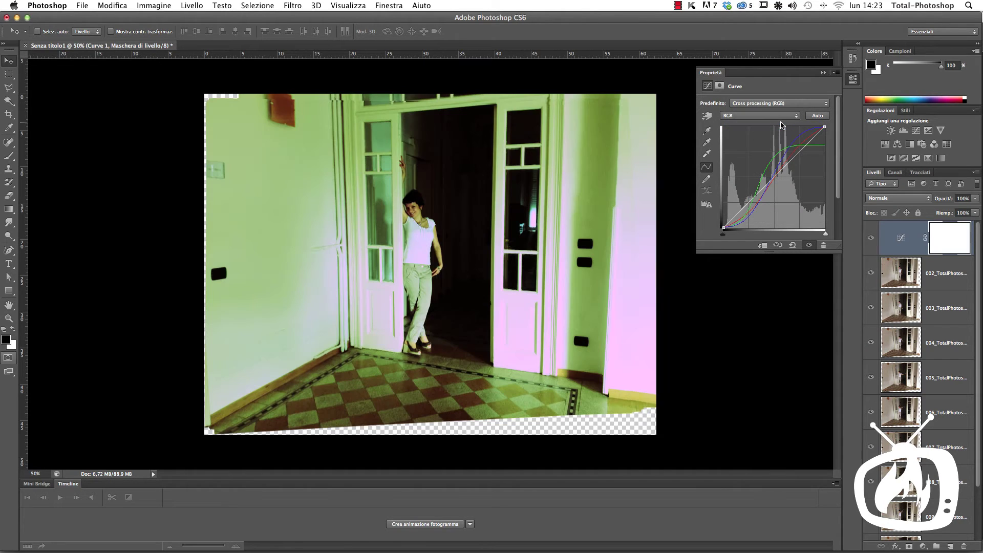
click(821, 72)
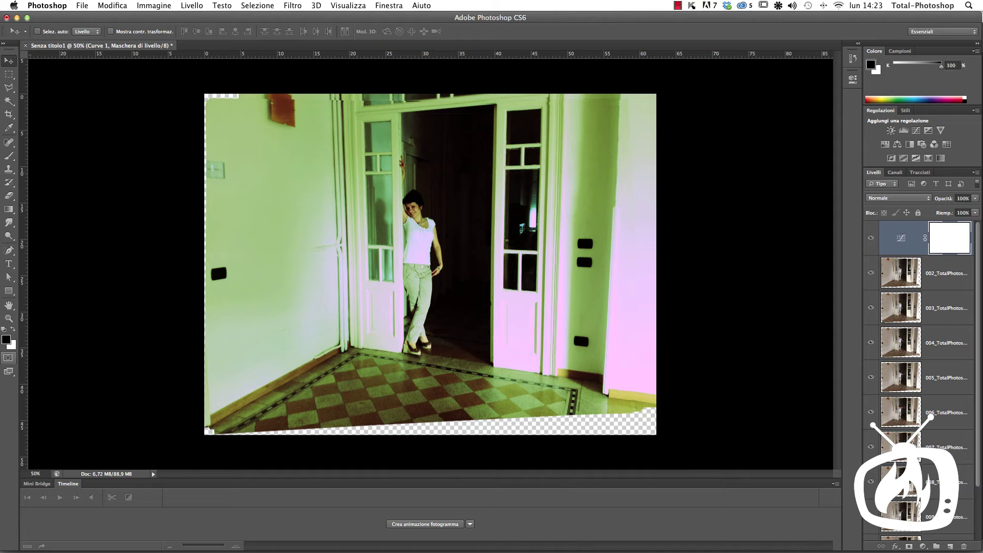
click(923, 546)
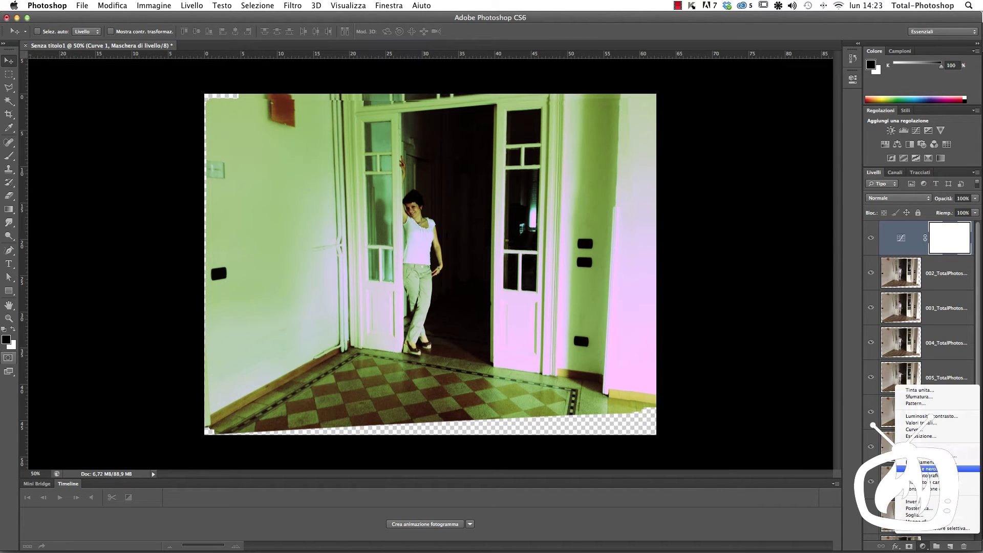
Step: Add a Black & White adjustment layer with the Filtro verde preset
click(919, 469)
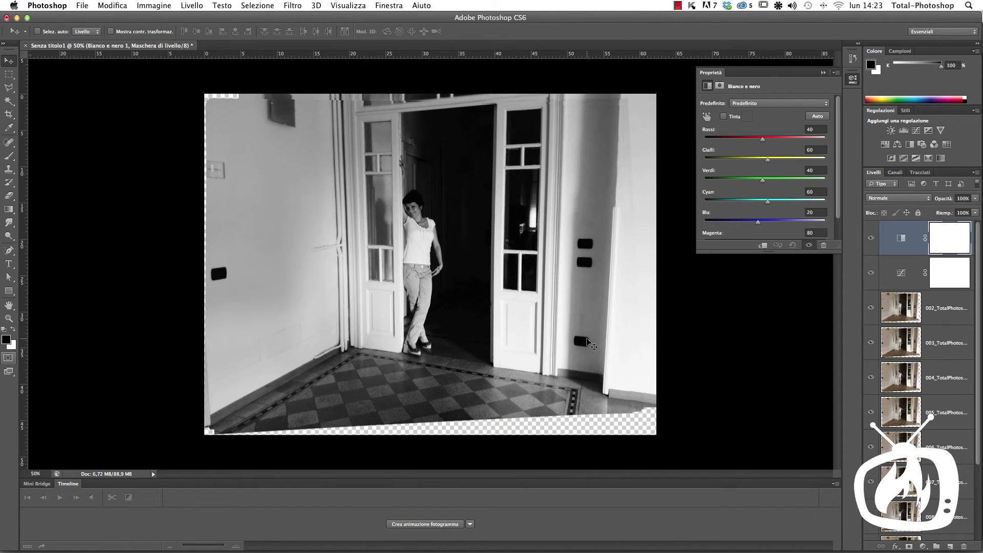
click(744, 103)
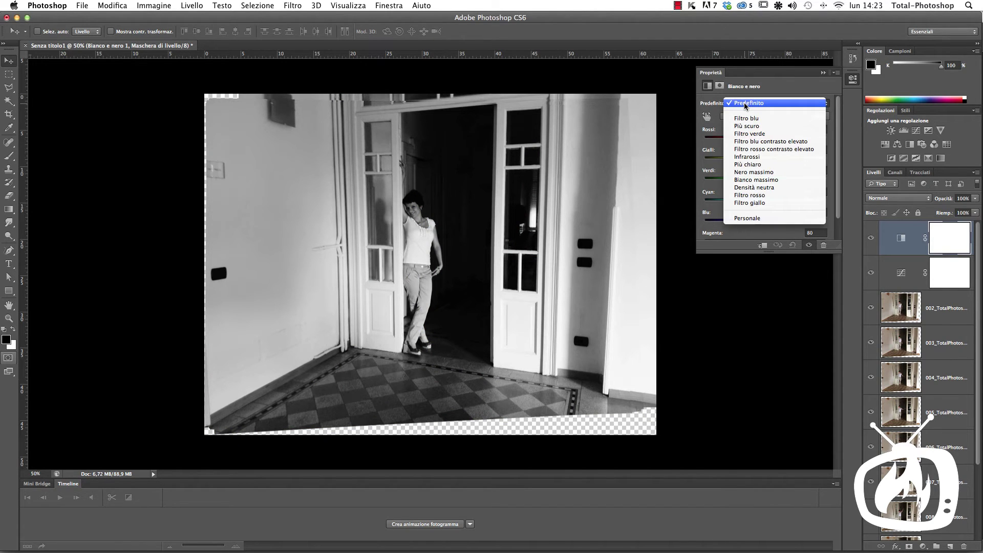
click(750, 133)
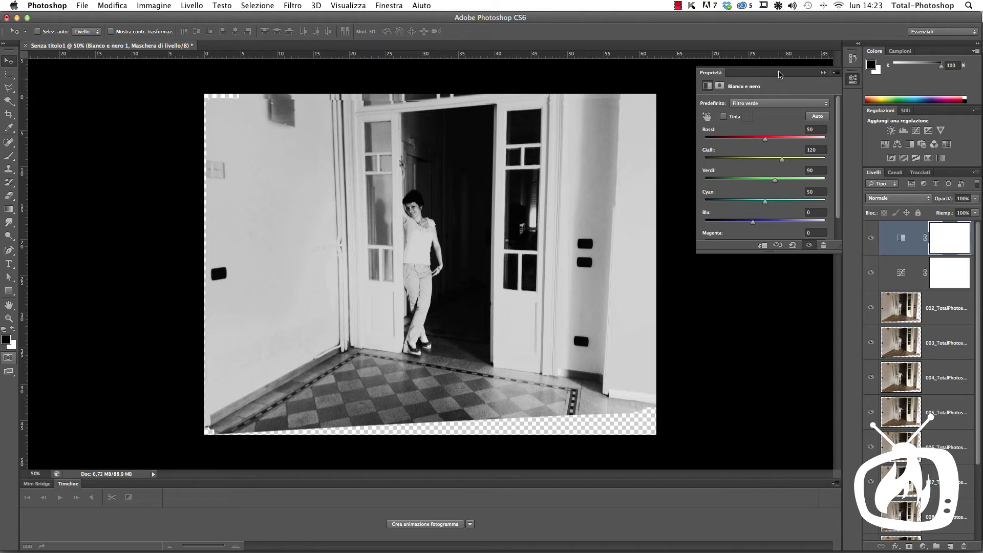
click(822, 72)
Step: Set the Curve 1 layer's opacity to 86%
click(919, 266)
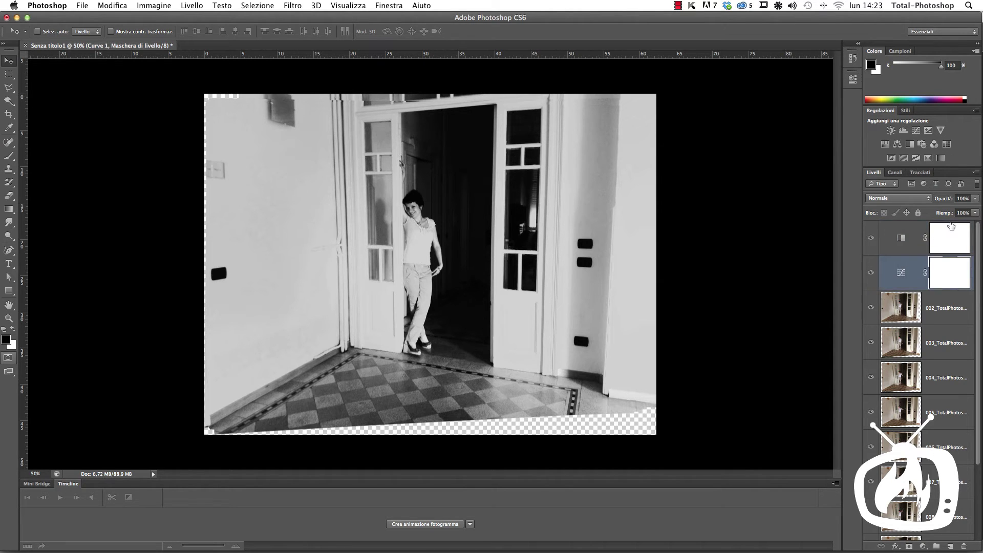
mouse_move(974, 198)
mouse_down()
mouse_move(969, 213)
mouse_move(921, 215)
mouse_move(972, 215)
mouse_up()
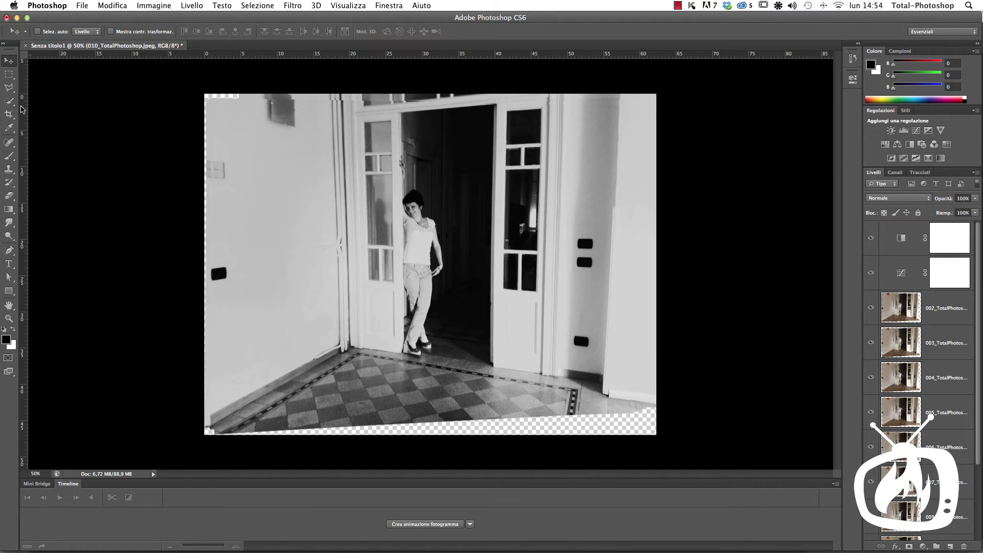
Step: Crop the grayscale photo to a tighter frame around the woman in the doorway
click(12, 116)
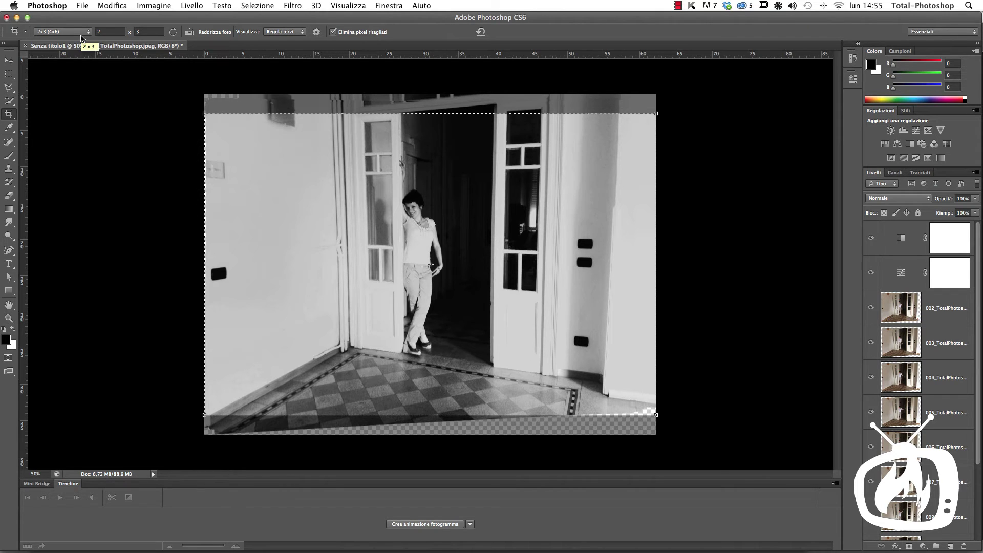
drag(206, 415, 317, 388)
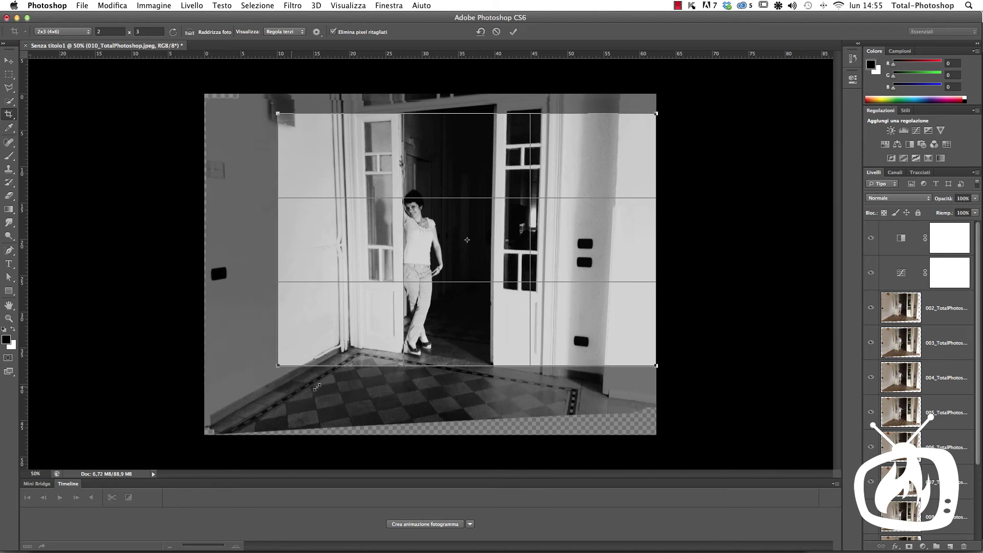
drag(655, 113, 622, 137)
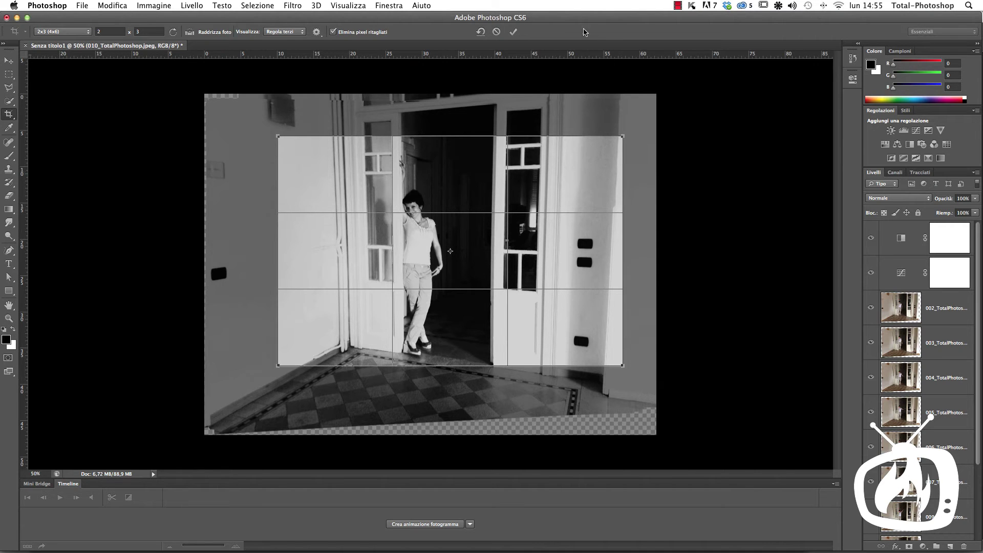
click(514, 32)
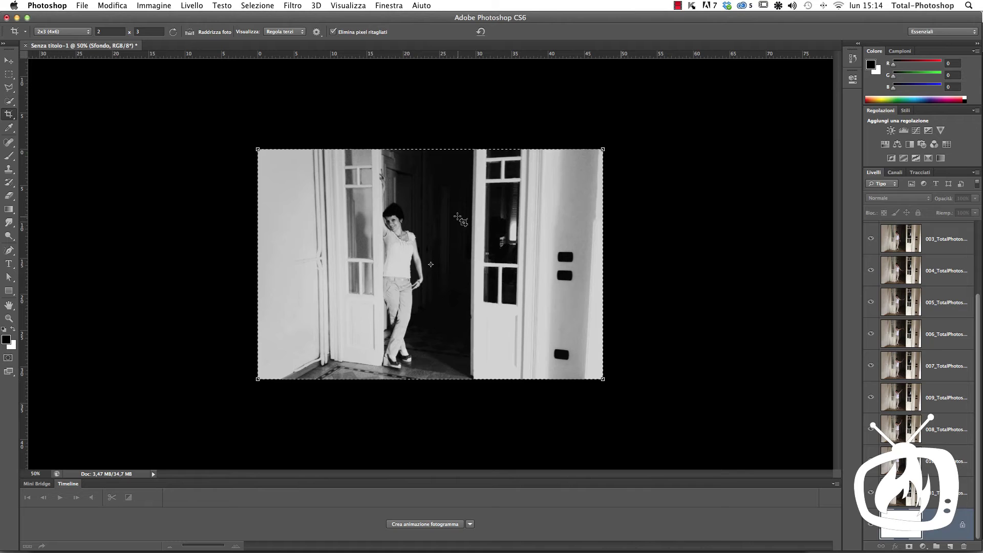
click(461, 219)
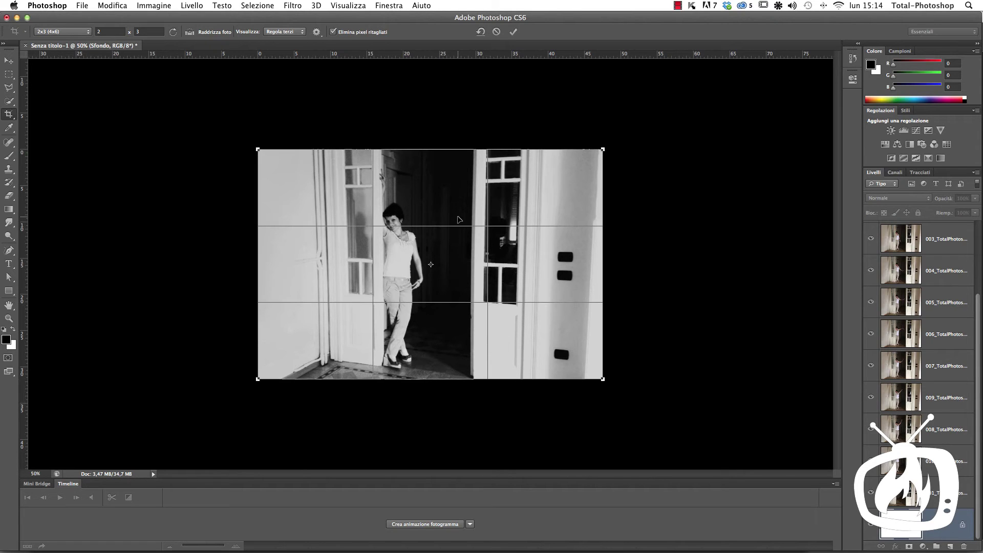
click(514, 33)
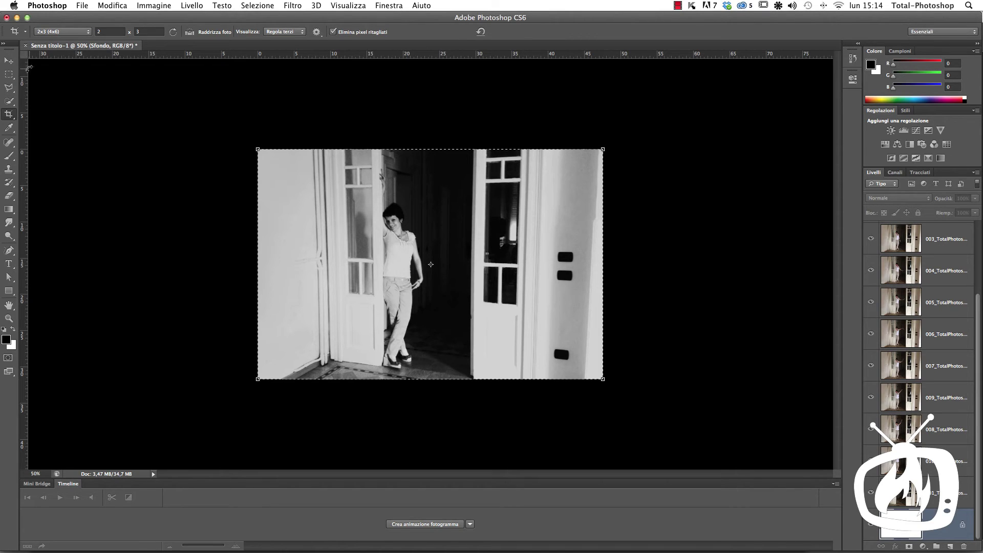
click(10, 61)
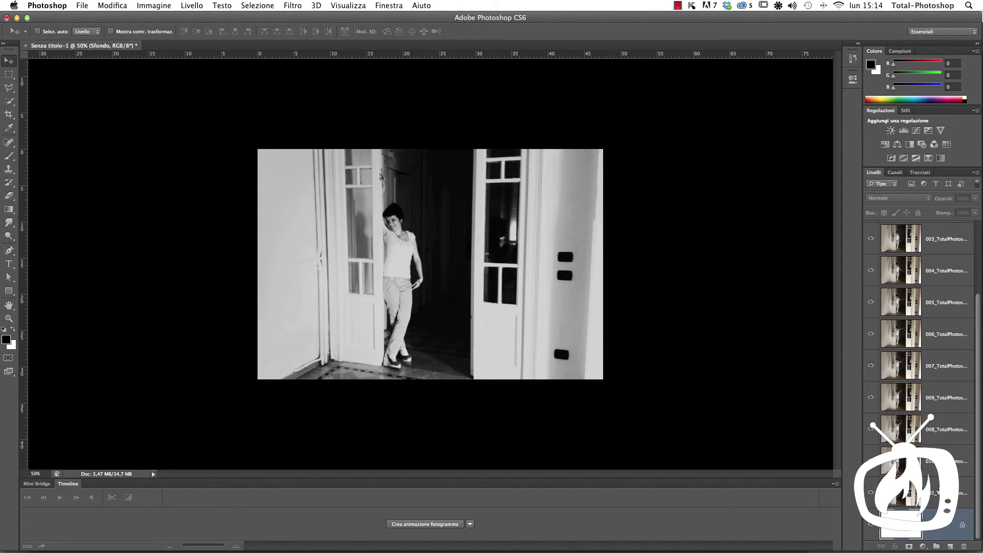
Step: Group frame layers 002 through 010 into Gruppo 1 below the two adjustment layers
click(937, 491)
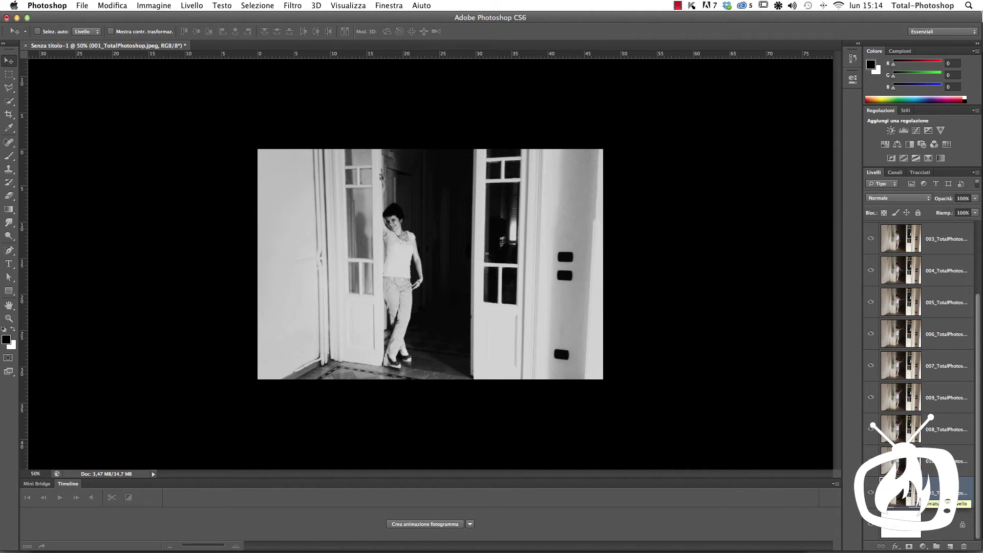
click(957, 461)
scroll(959, 459, up, 3)
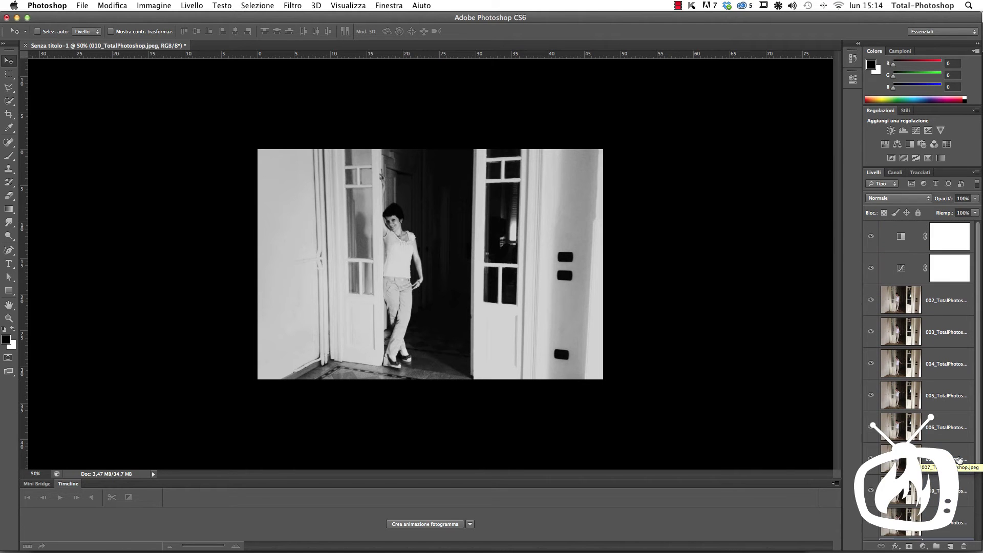
shift+click(938, 306)
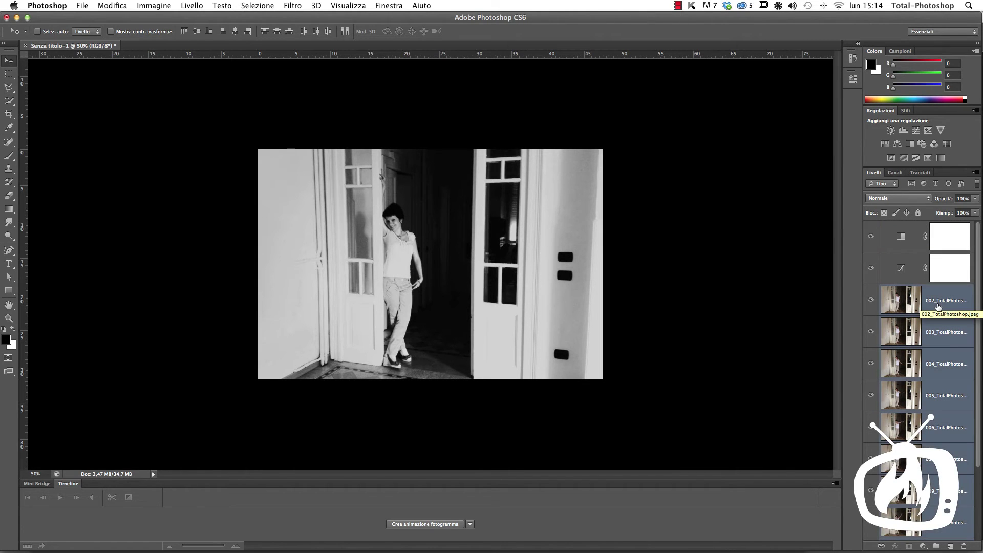
drag(937, 307, 913, 254)
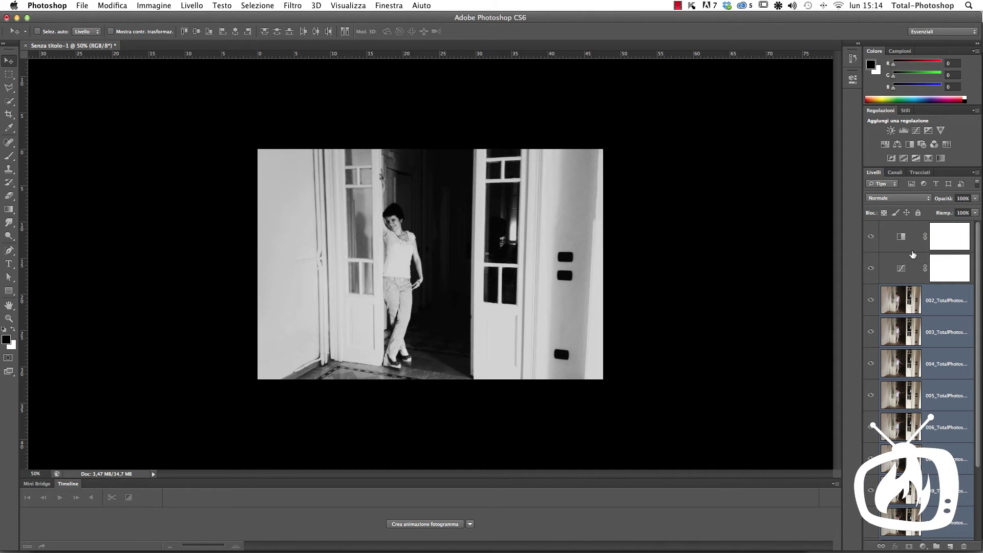
key(ctrl+g)
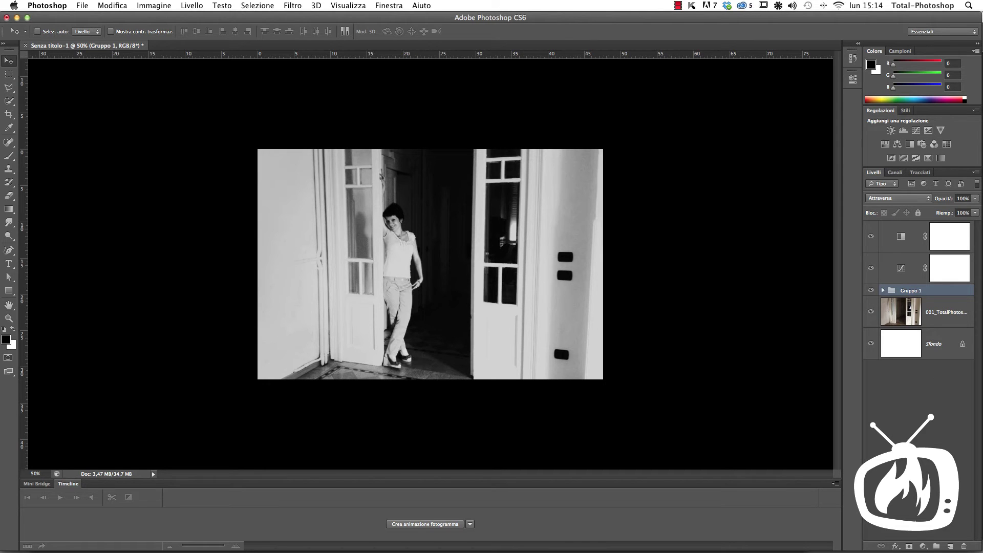
Step: Add a layer mask to Gruppo 1 and paint it black over the right wall
click(909, 546)
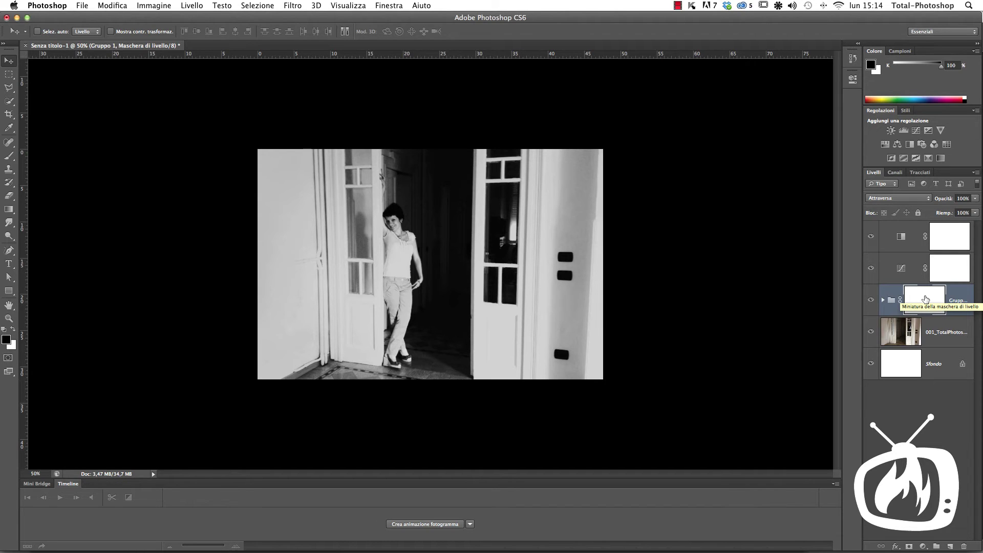
click(9, 158)
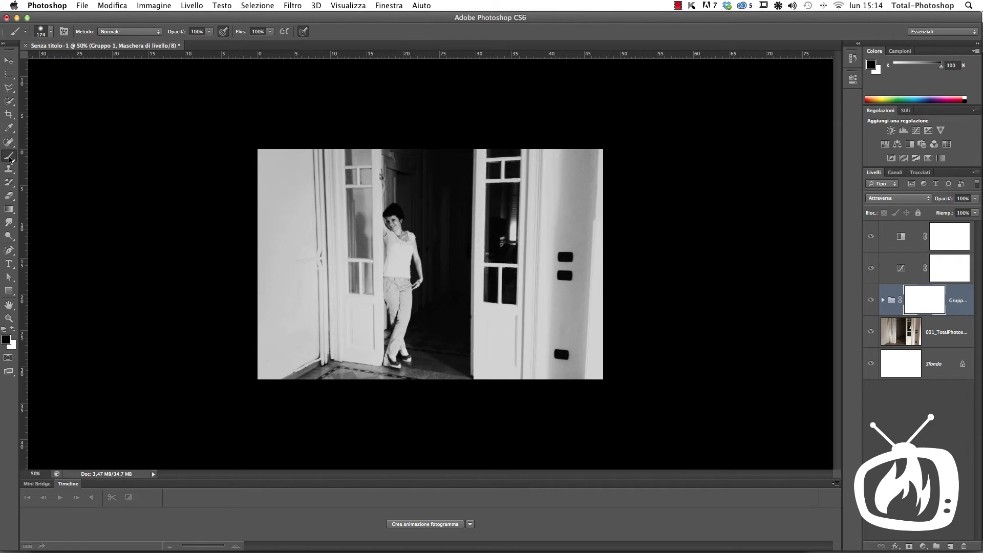
mouse_move(581, 159)
mouse_down()
mouse_move(511, 170)
mouse_move(496, 267)
mouse_move(504, 161)
mouse_up()
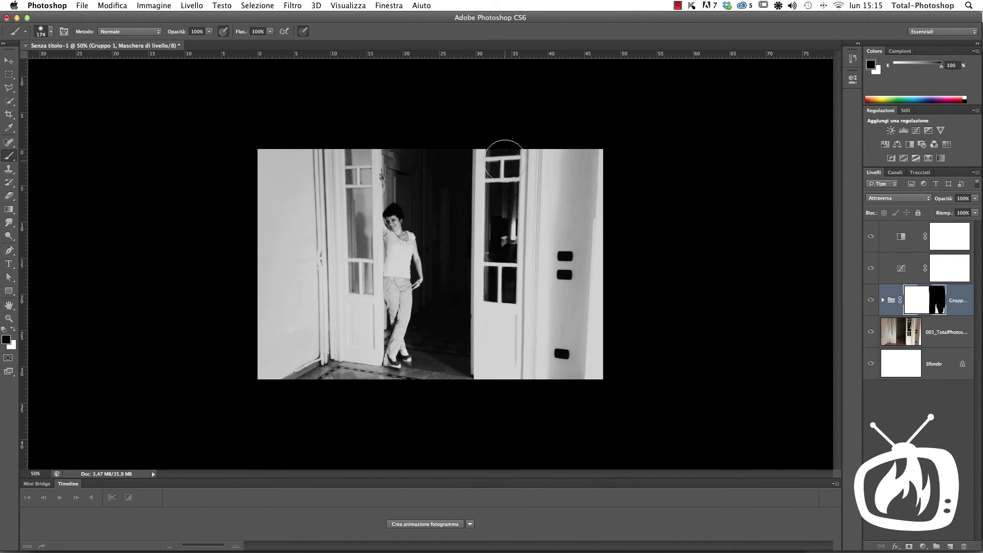
right_click(512, 158)
mouse_move(576, 180)
mouse_down()
mouse_move(592, 205)
mouse_move(566, 180)
mouse_up()
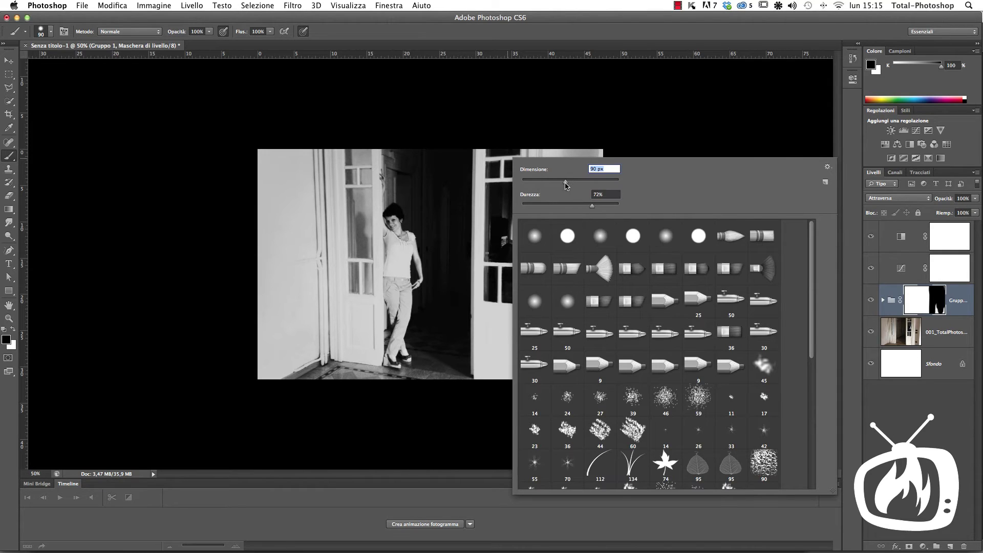
click(482, 154)
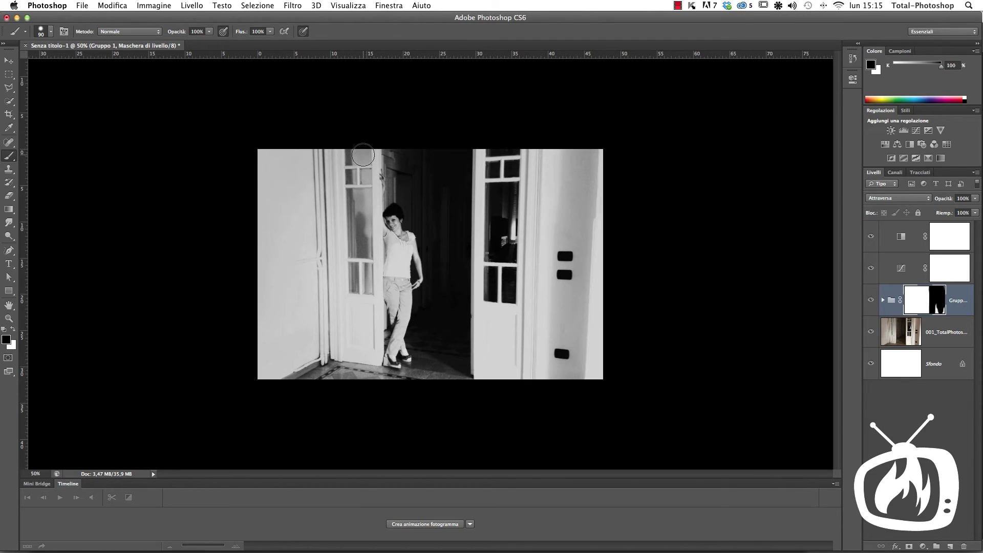
Step: Refine the mask's right side, blackening the lower-right area and straightening its edge
alt+click(933, 296)
mouse_move(507, 329)
mouse_down()
mouse_move(520, 384)
mouse_move(562, 366)
mouse_move(540, 351)
mouse_move(601, 270)
mouse_move(588, 314)
mouse_up()
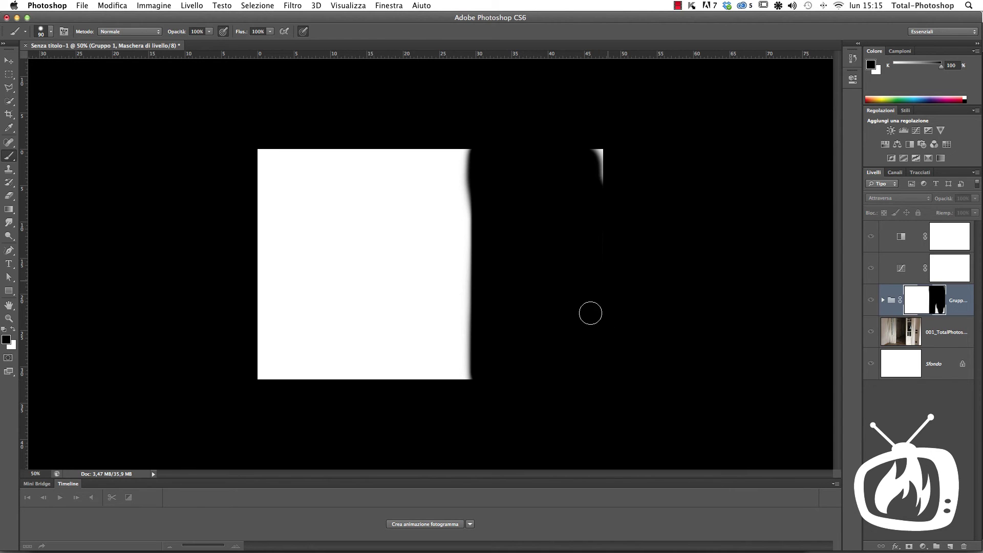
drag(596, 164, 595, 161)
click(478, 147)
shift+click(480, 385)
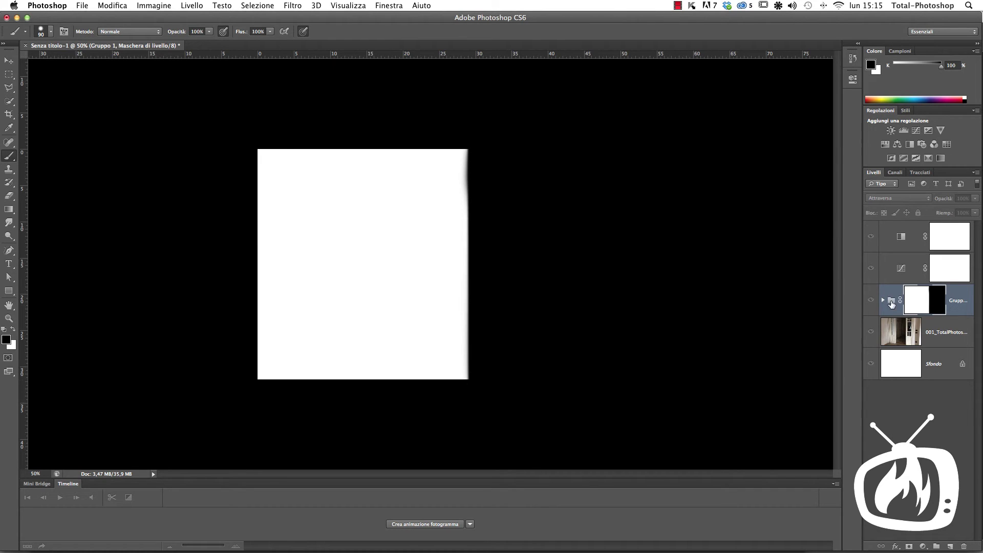
click(871, 301)
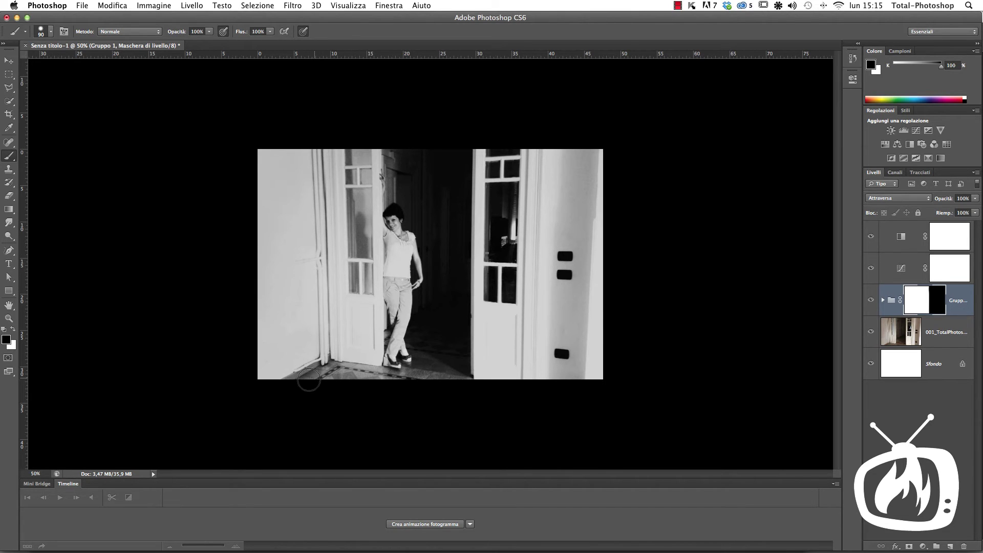
Step: Paint the mask black along the left wall and door frame, removing leftover white slivers
drag(296, 261, 265, 391)
mouse_move(327, 154)
mouse_down()
mouse_move(336, 378)
mouse_move(451, 392)
mouse_up()
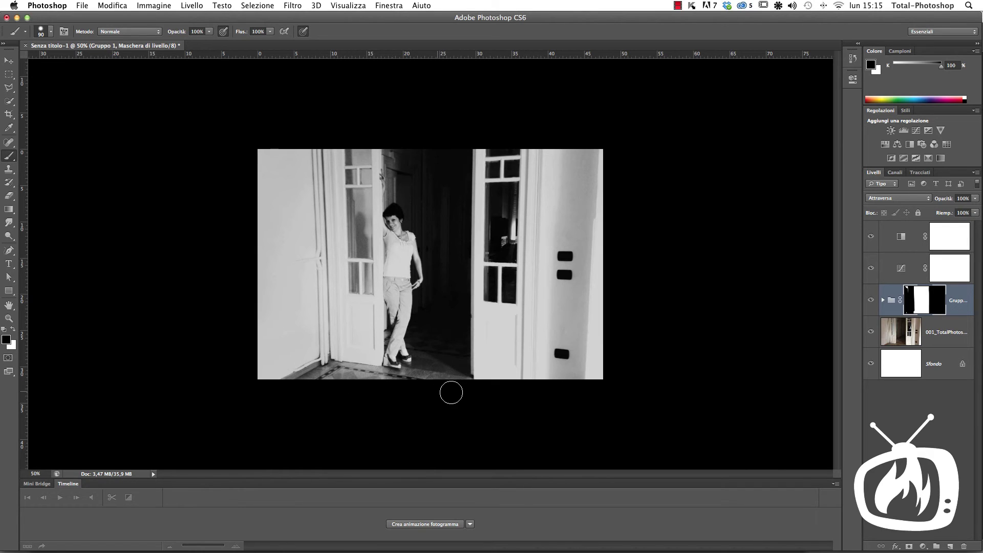
alt+click(921, 310)
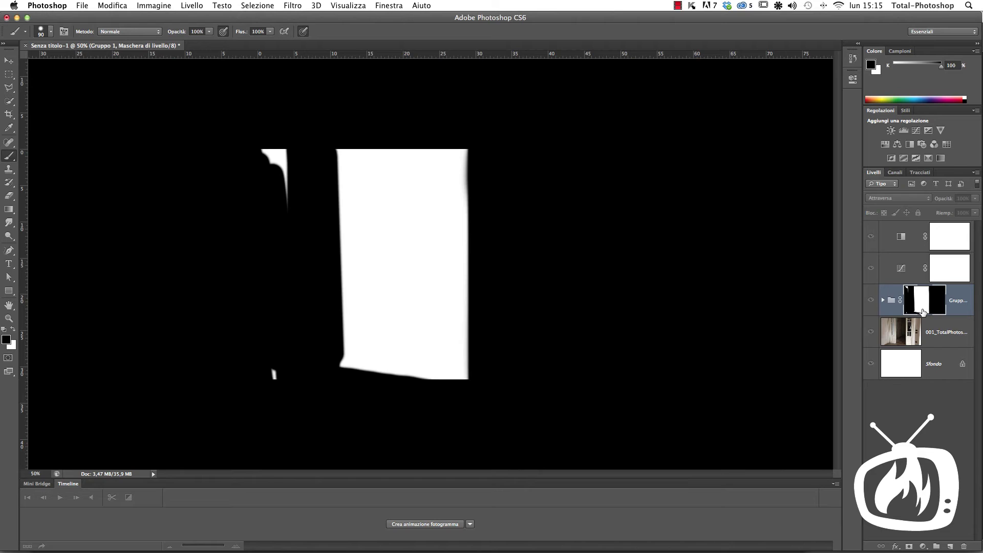
drag(264, 151, 287, 204)
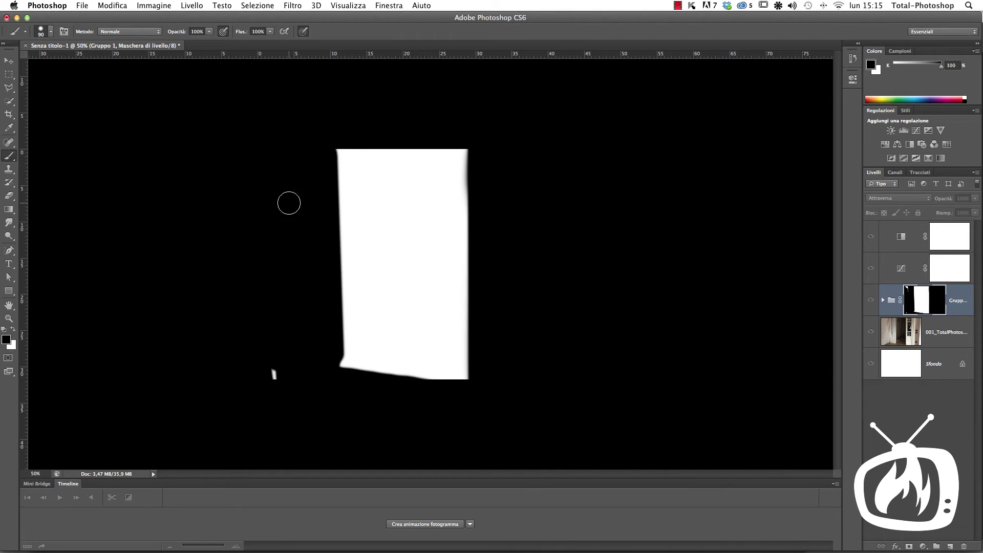
drag(274, 362, 272, 397)
click(870, 301)
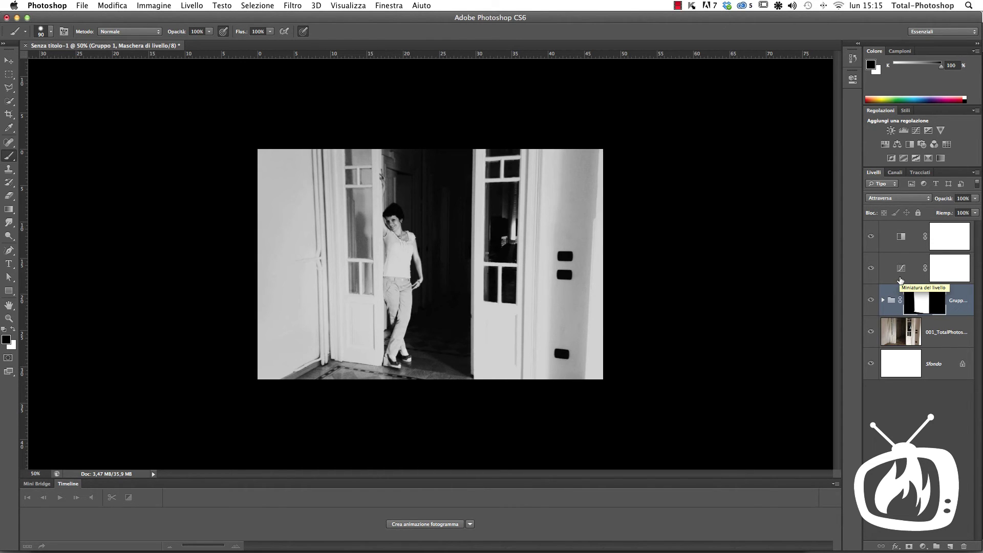
key(ctrl+0)
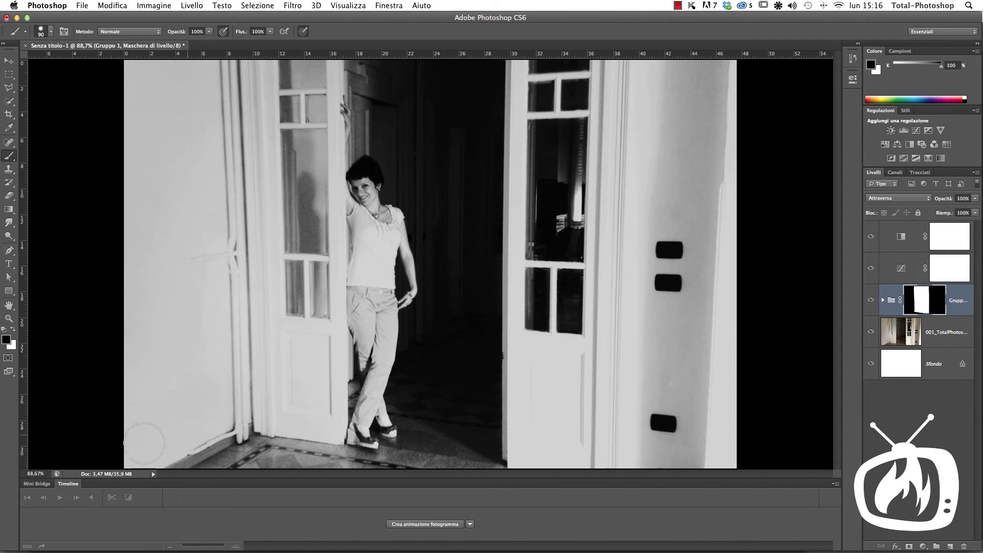
double_click(72, 484)
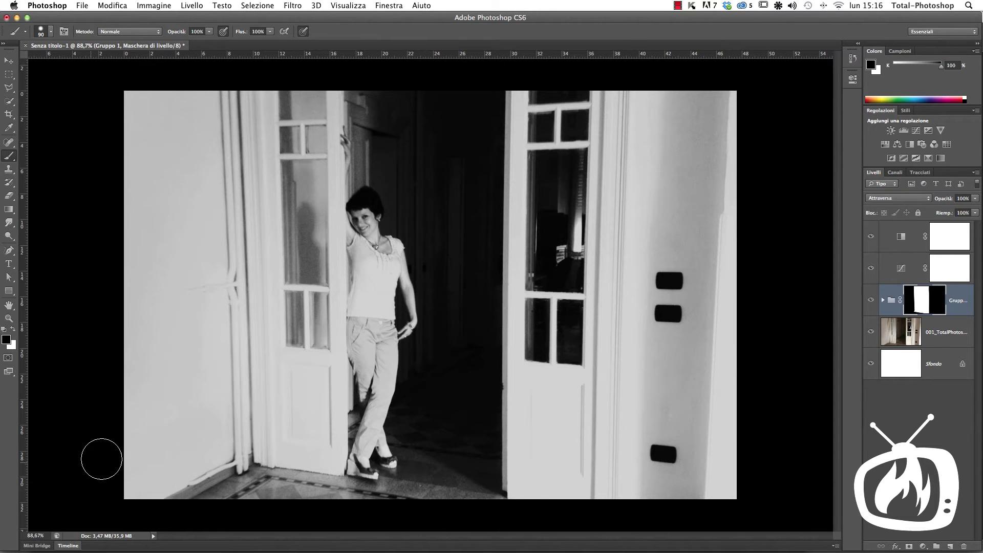
click(10, 60)
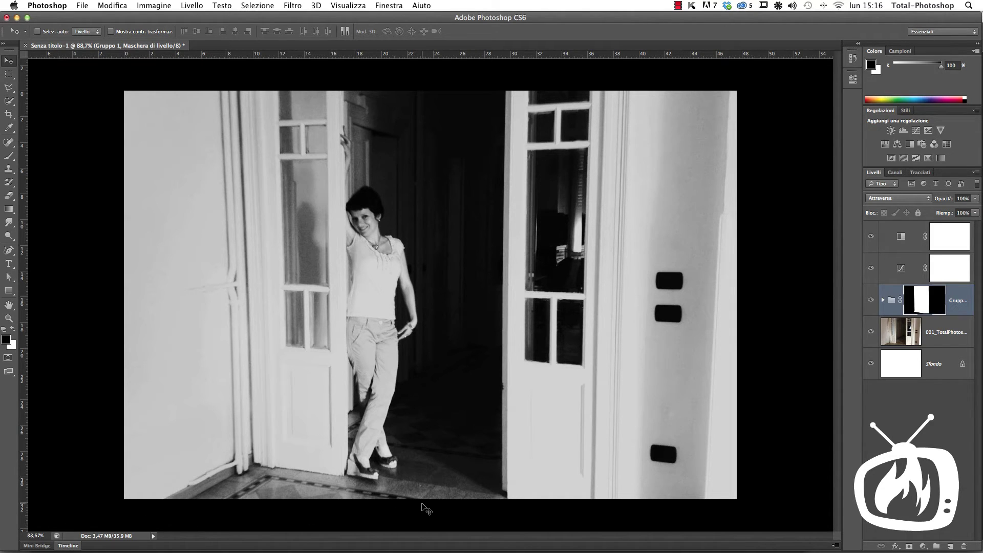
click(397, 5)
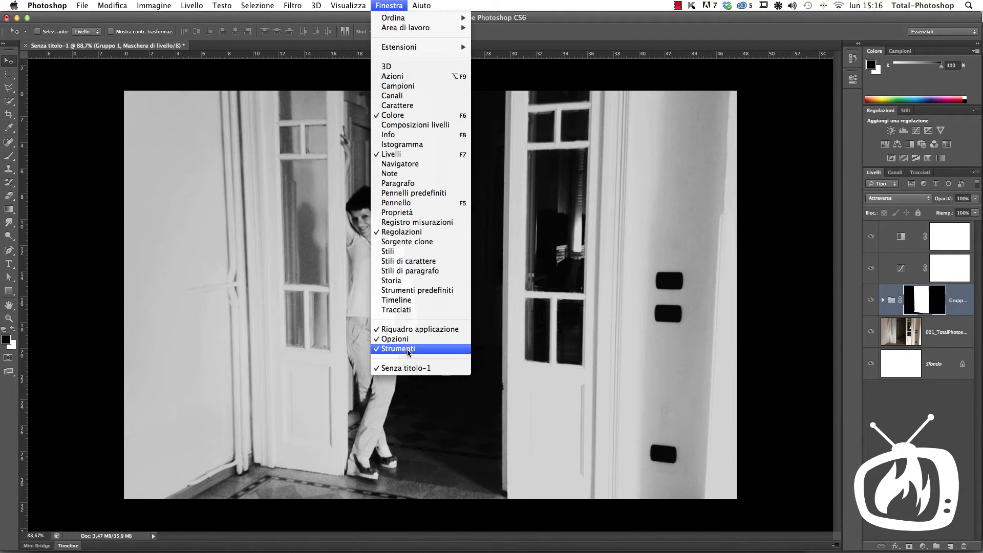
click(405, 300)
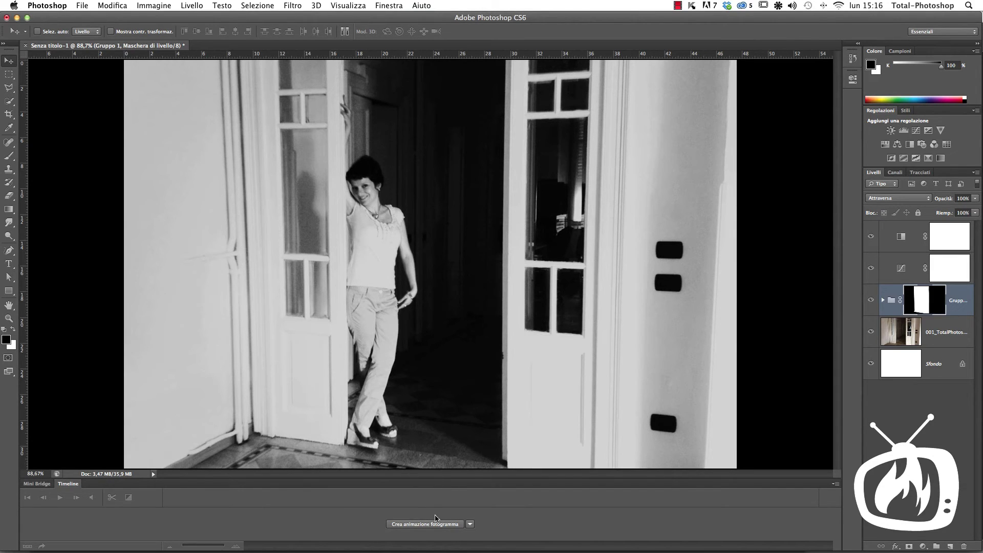
Step: Choose frame animation mode in the Timeline and create the first animation frame
click(470, 524)
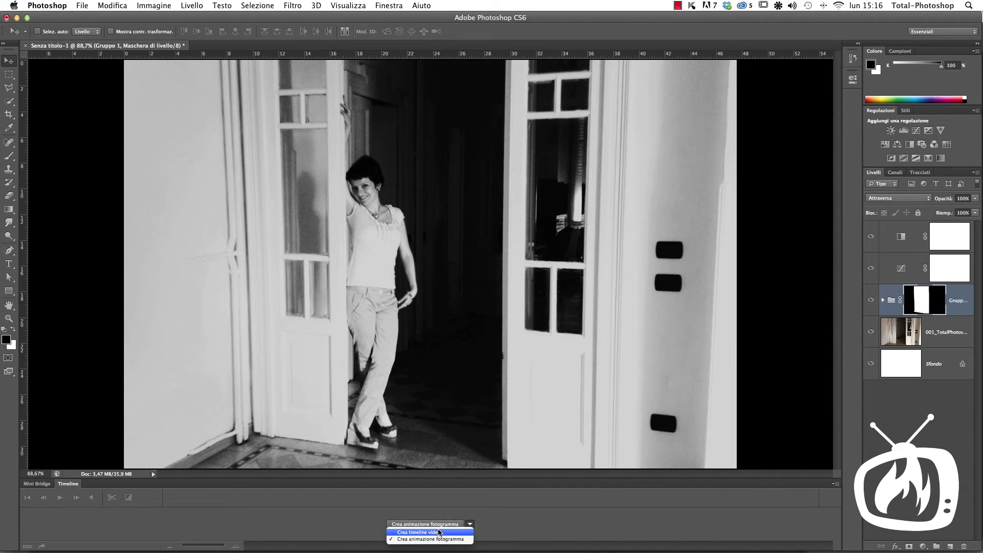
click(441, 537)
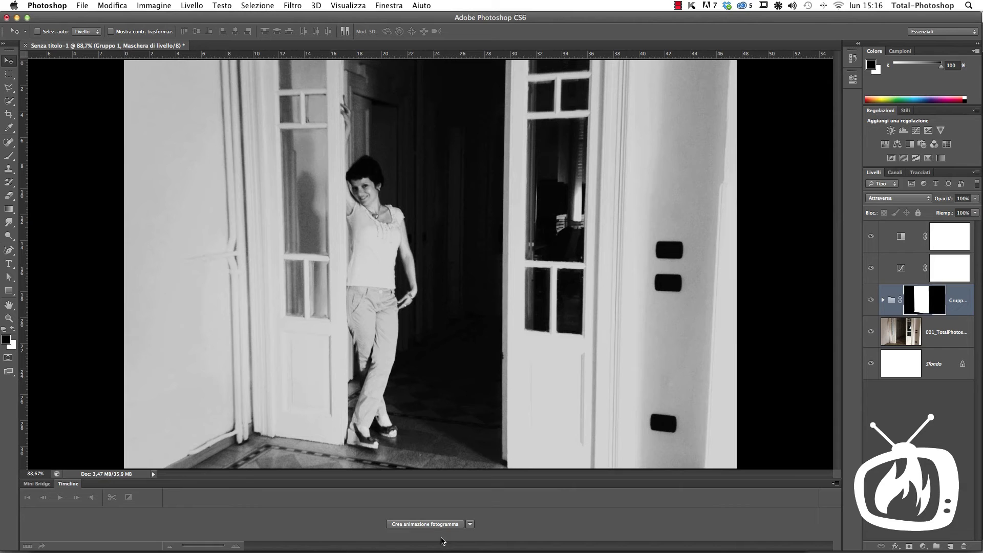
click(419, 524)
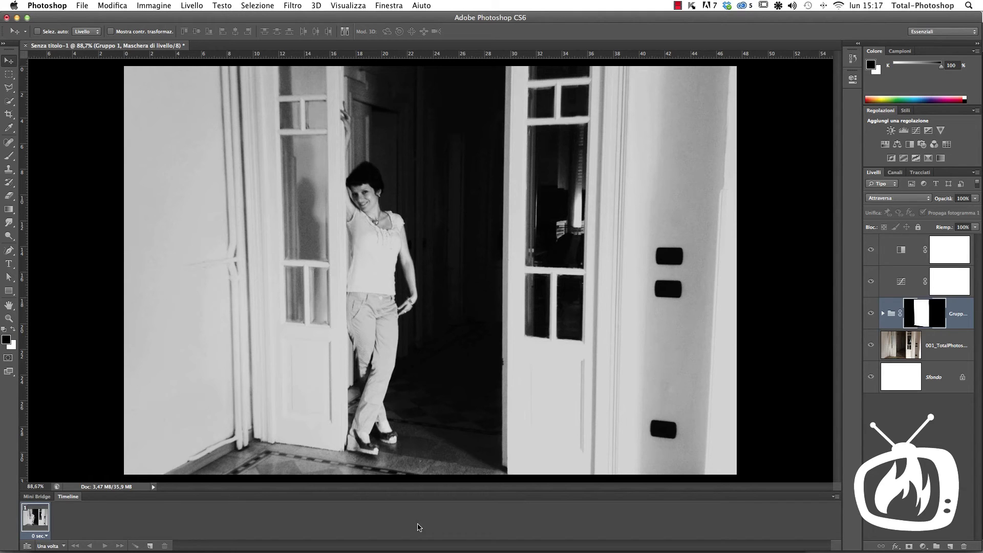
Step: Make animation frames from the layers, producing 13 frames in the Timeline
click(834, 496)
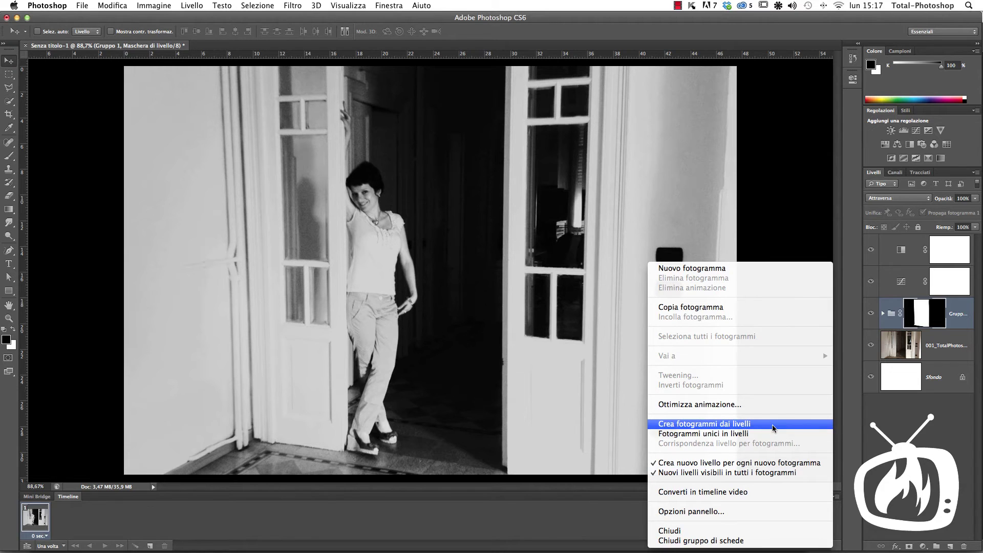
click(711, 427)
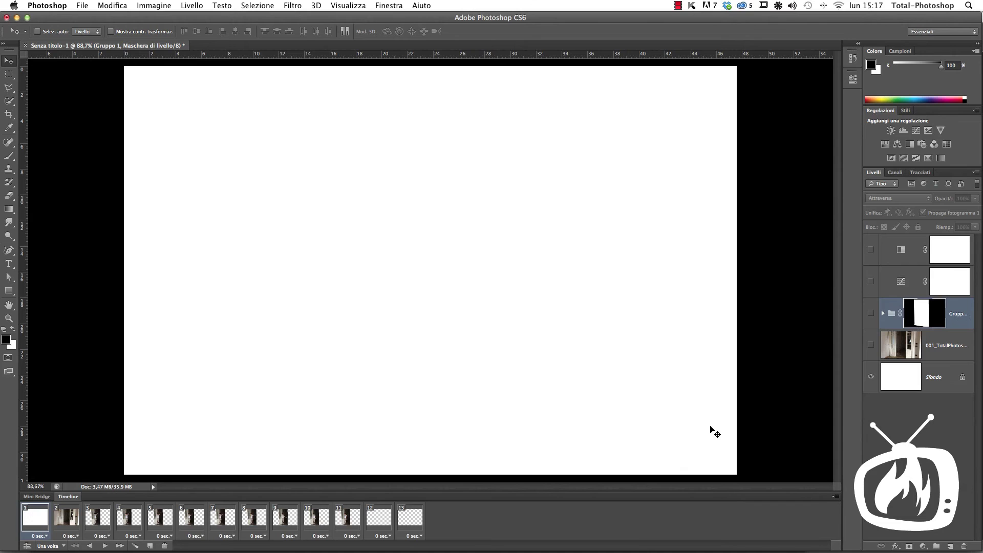
Step: Step through frames 2 to 13 to check their content
click(75, 524)
click(121, 523)
click(162, 525)
click(200, 519)
click(254, 522)
click(289, 523)
click(347, 522)
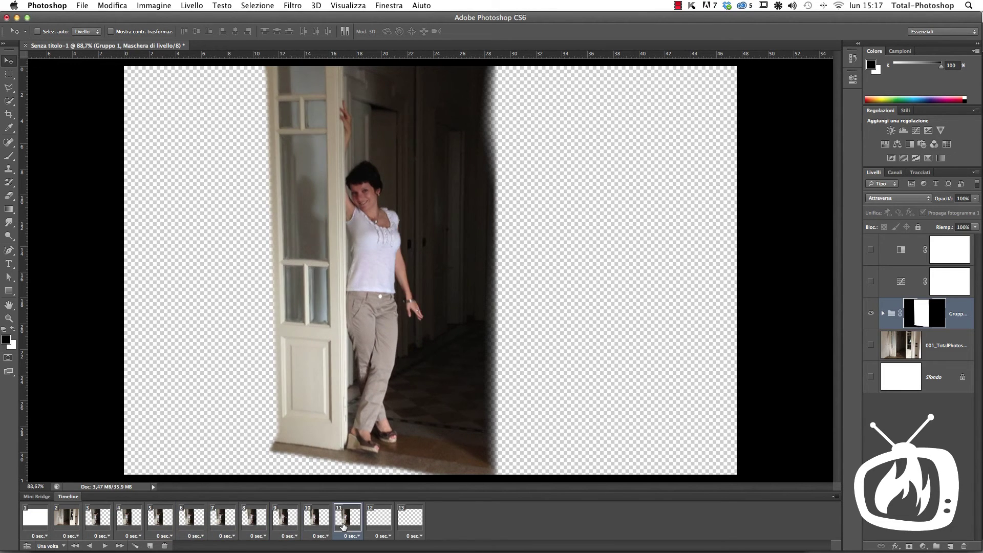
click(382, 522)
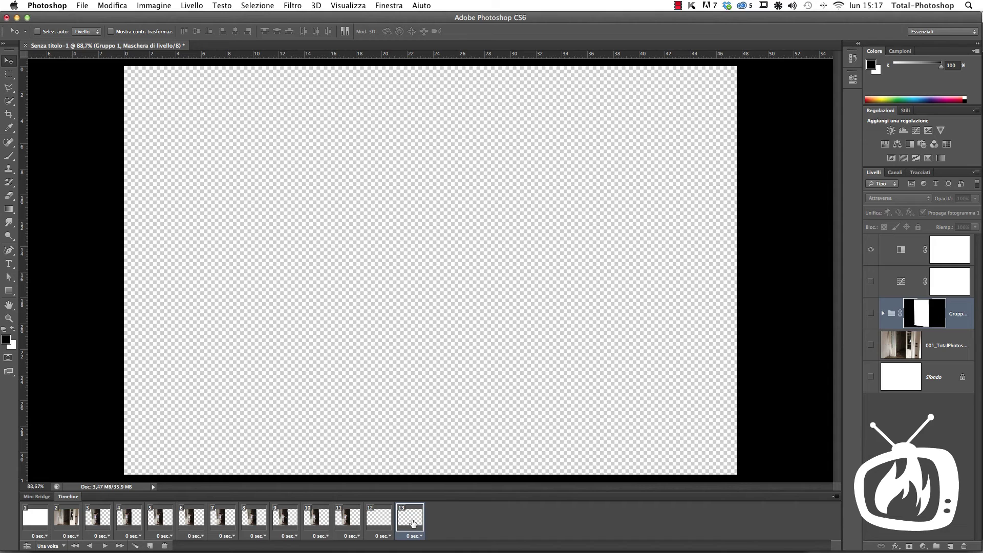
Step: Delete the empty frames 12 and 13
click(393, 523)
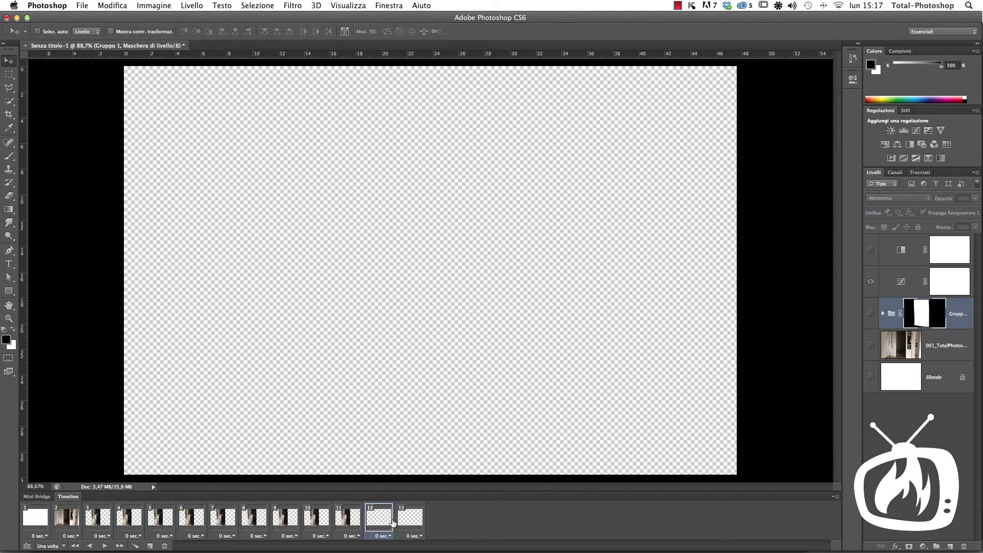
shift+click(404, 525)
click(165, 545)
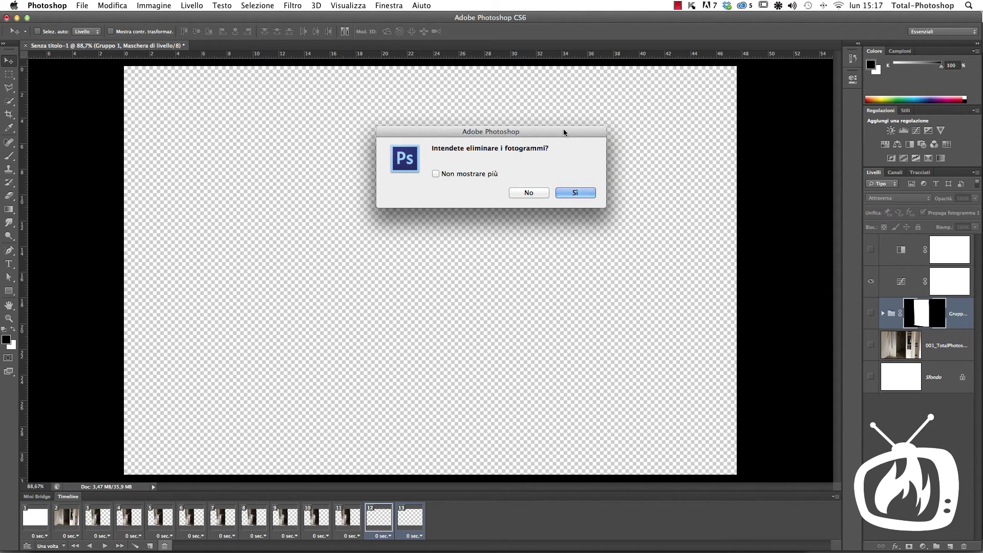
click(577, 192)
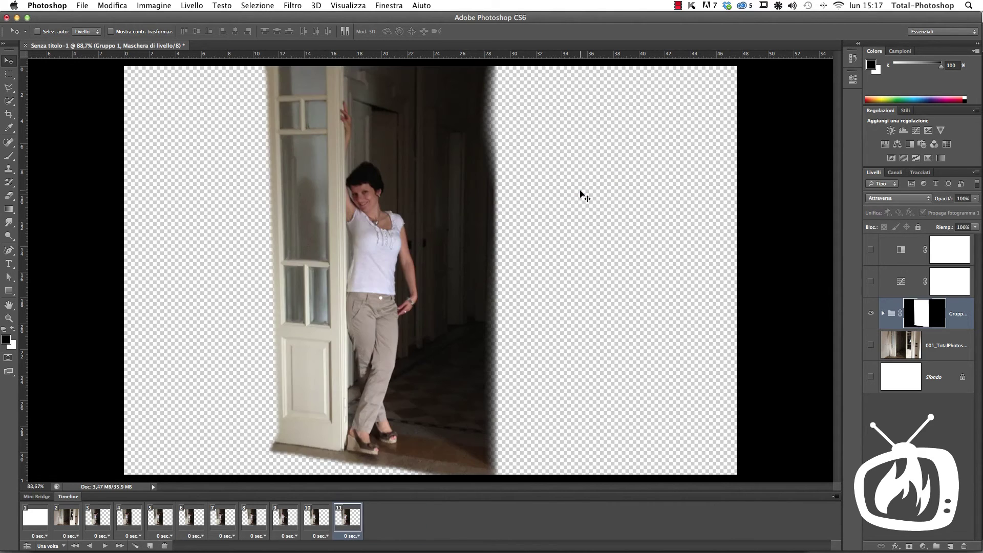
Step: Delete the blank white first frame and the extra tenth frame
click(42, 522)
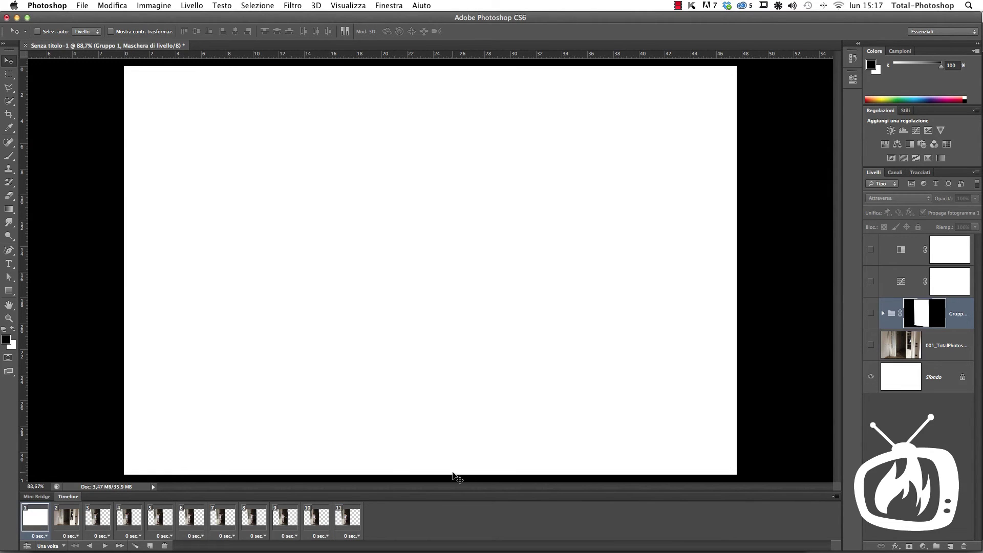
click(165, 545)
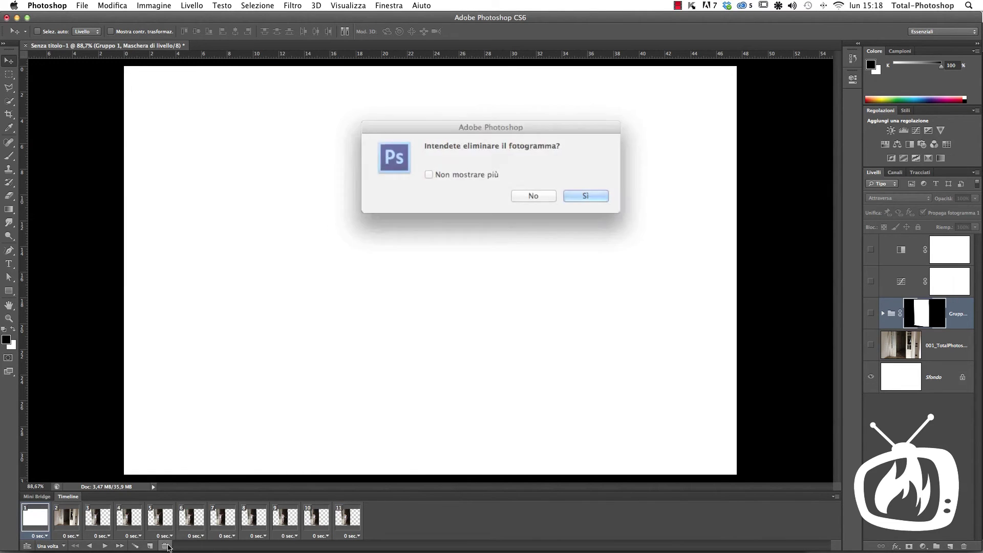
click(579, 194)
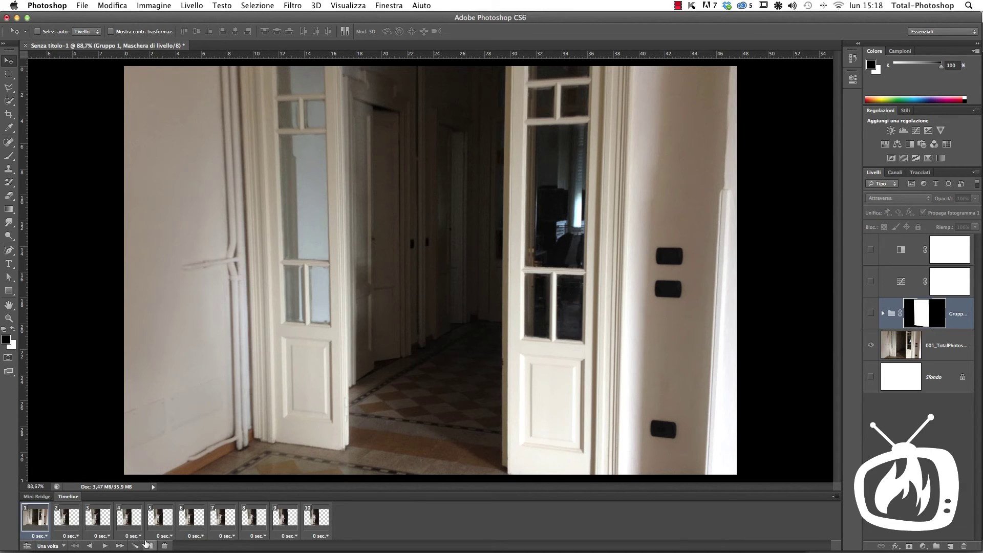
click(164, 545)
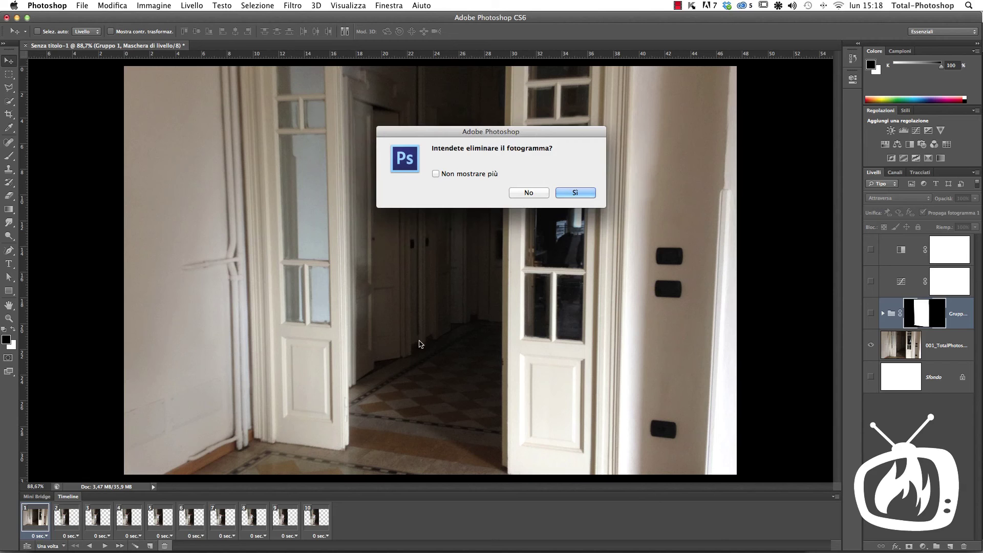
click(563, 193)
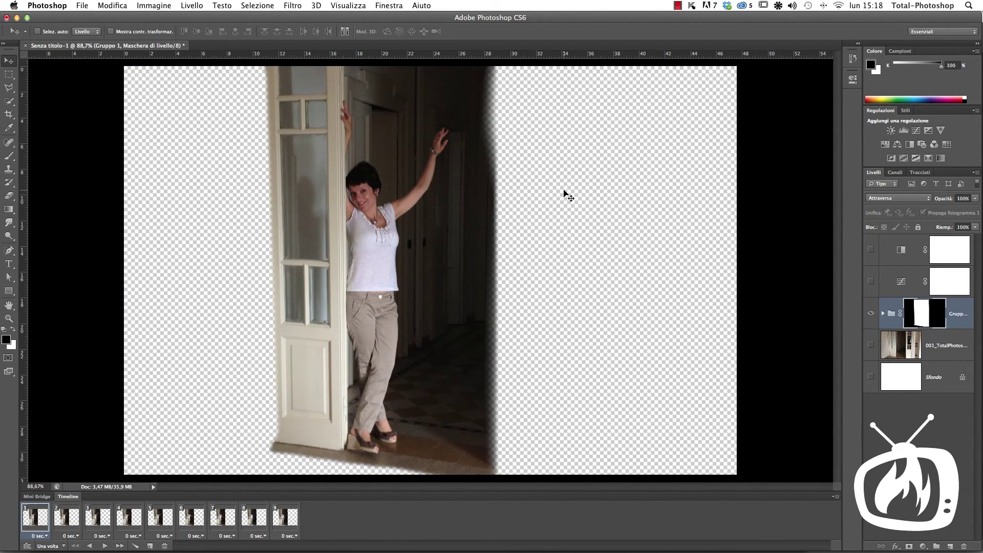
Step: Expand Gruppo 1 and select all its frame layers and every animation frame
click(882, 313)
scroll(914, 362, down, 1)
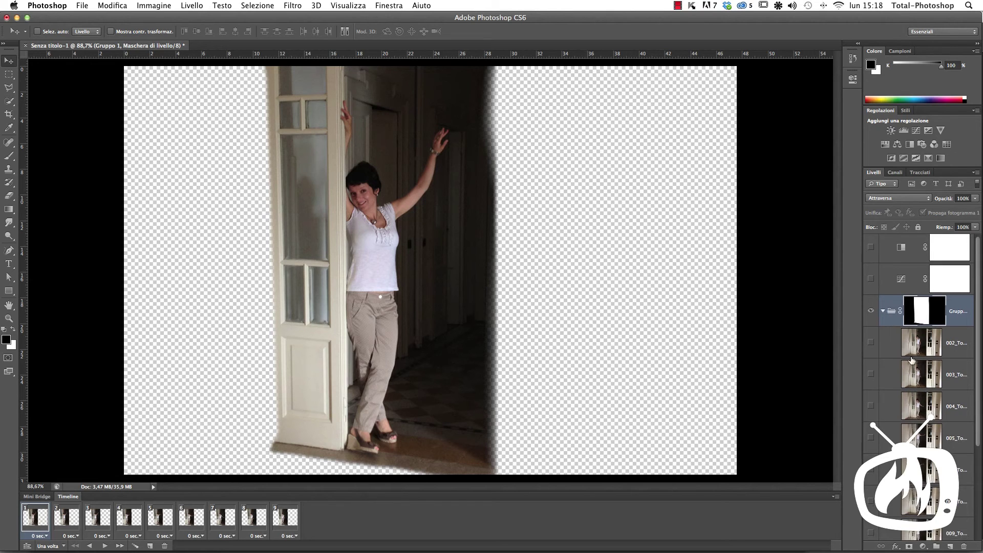
scroll(914, 362, down, 1)
scroll(914, 362, down, 1)
click(931, 293)
scroll(921, 358, down, 5)
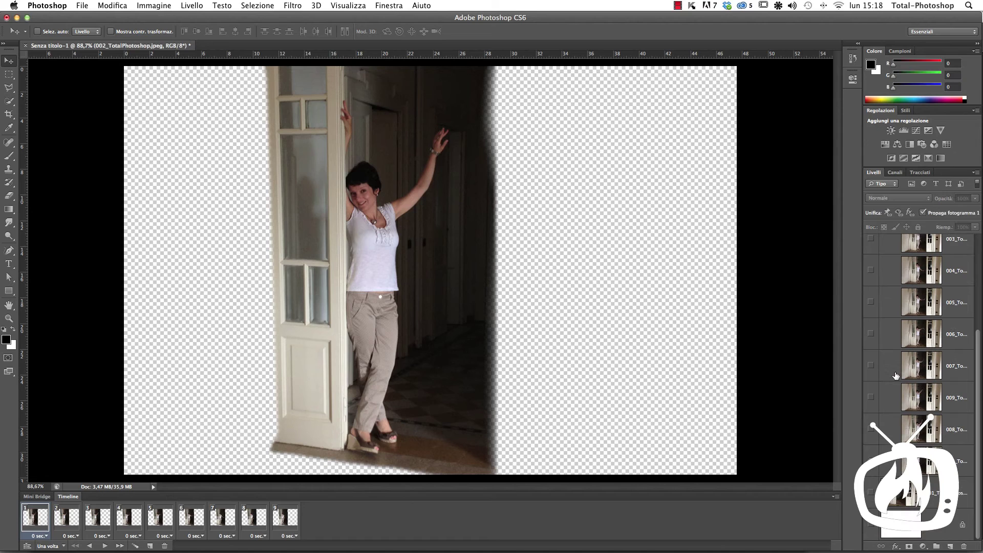
shift+click(925, 447)
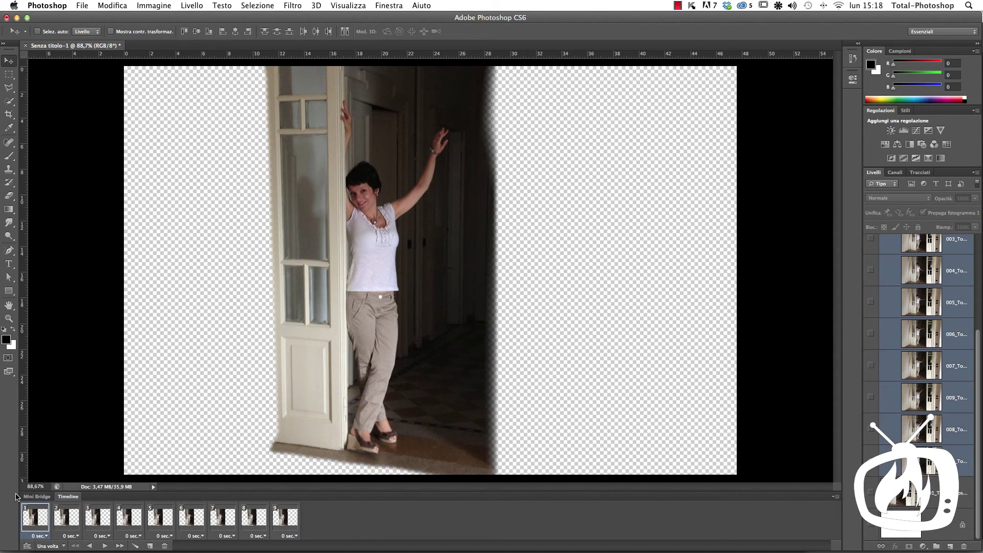
shift+click(277, 523)
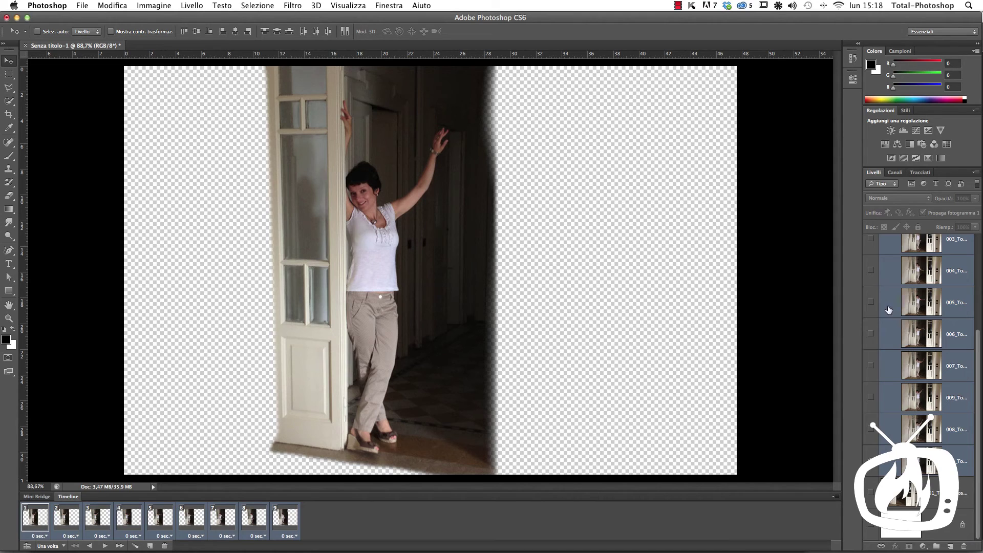
Step: Turn on the Black & White and Curves adjustments and show room layer 001 behind the group
scroll(897, 300, up, 5)
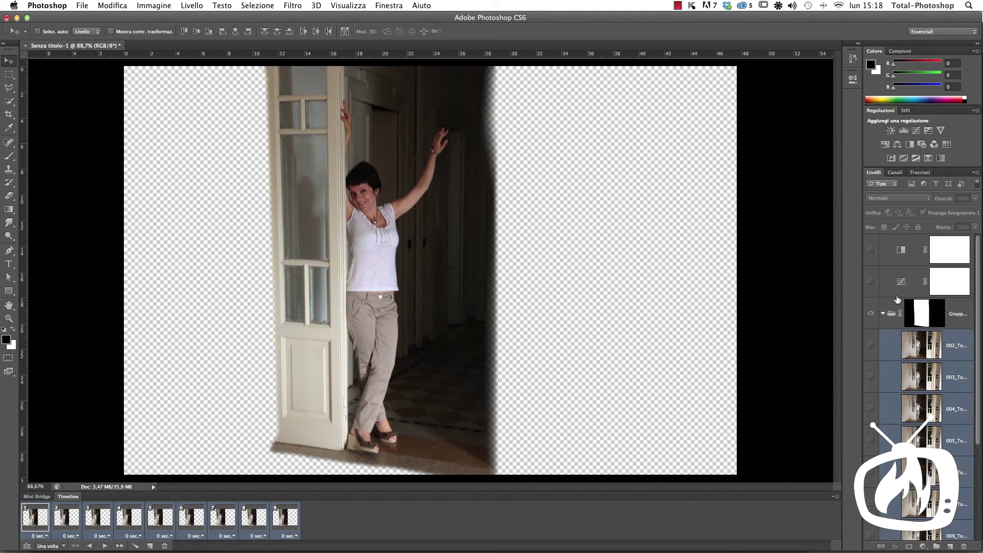
click(871, 249)
click(870, 282)
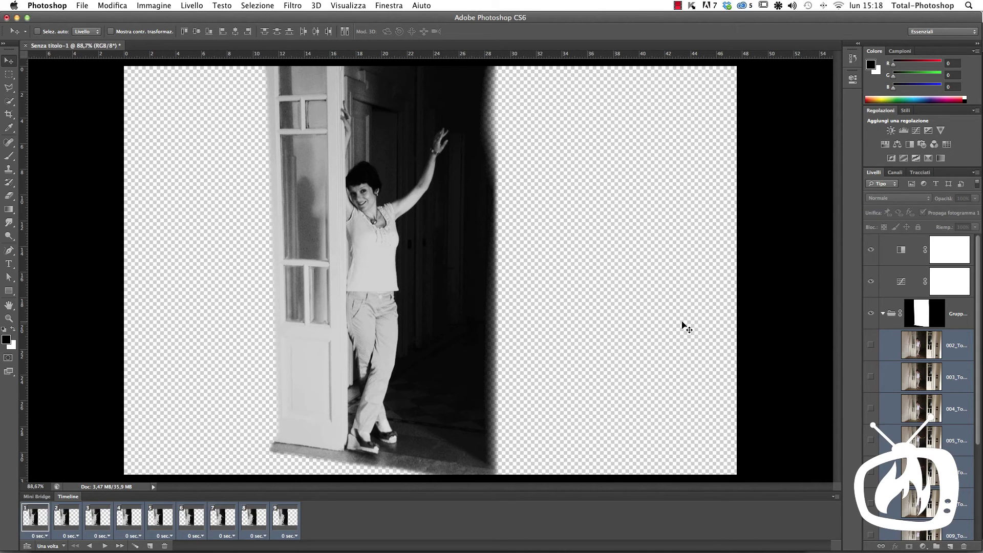
click(882, 315)
click(870, 347)
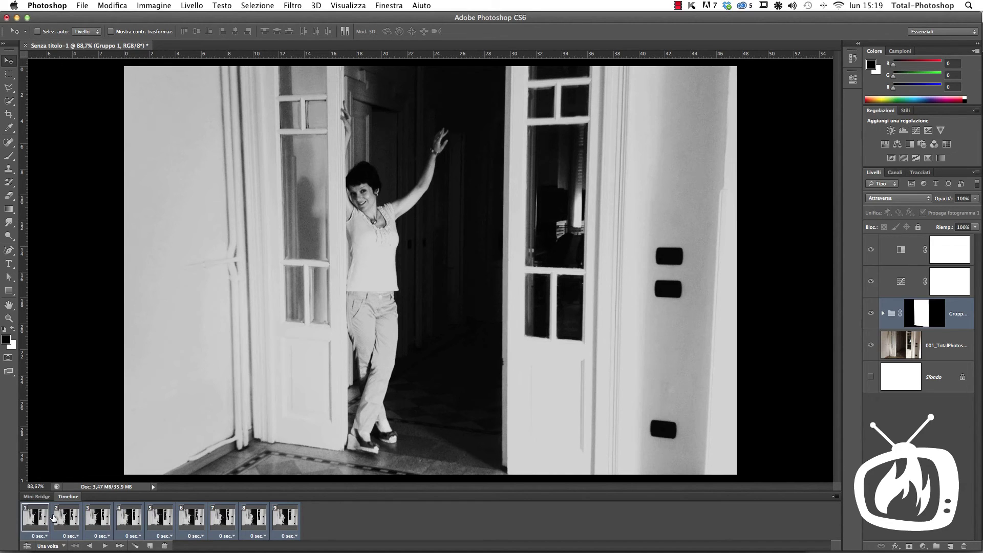
Step: Give all nine frames a 0.1-second delay and play the animation to check timing
click(103, 545)
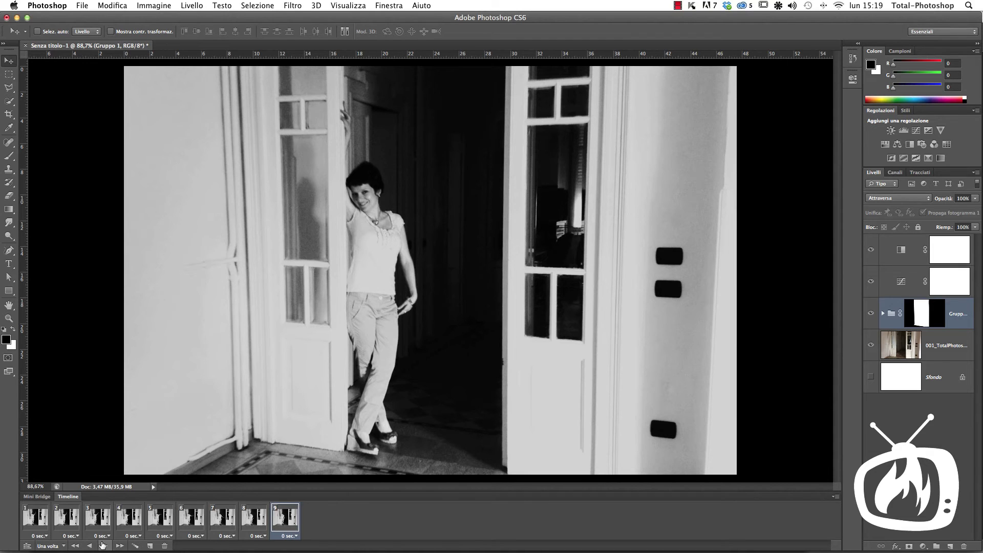
shift+click(27, 522)
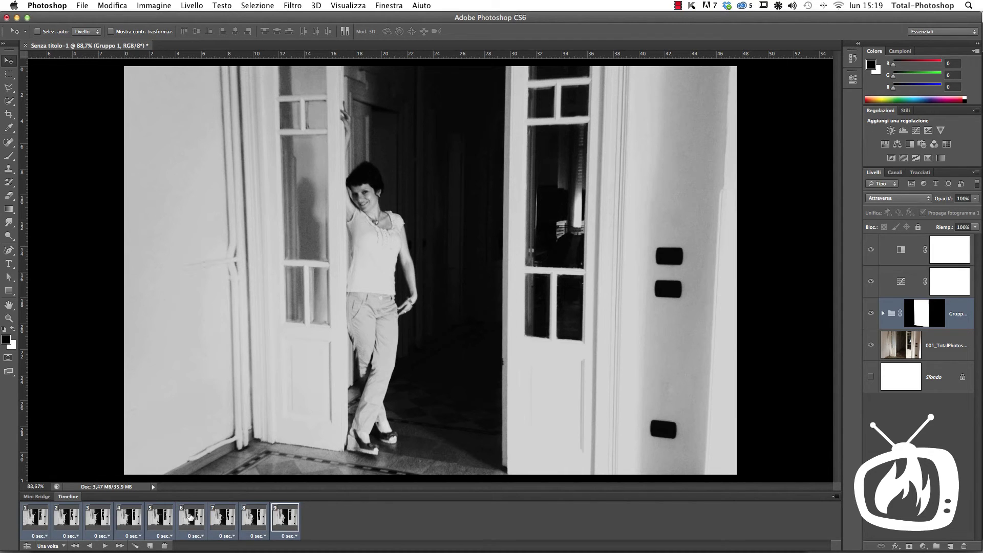
click(124, 522)
click(44, 513)
shift+click(285, 520)
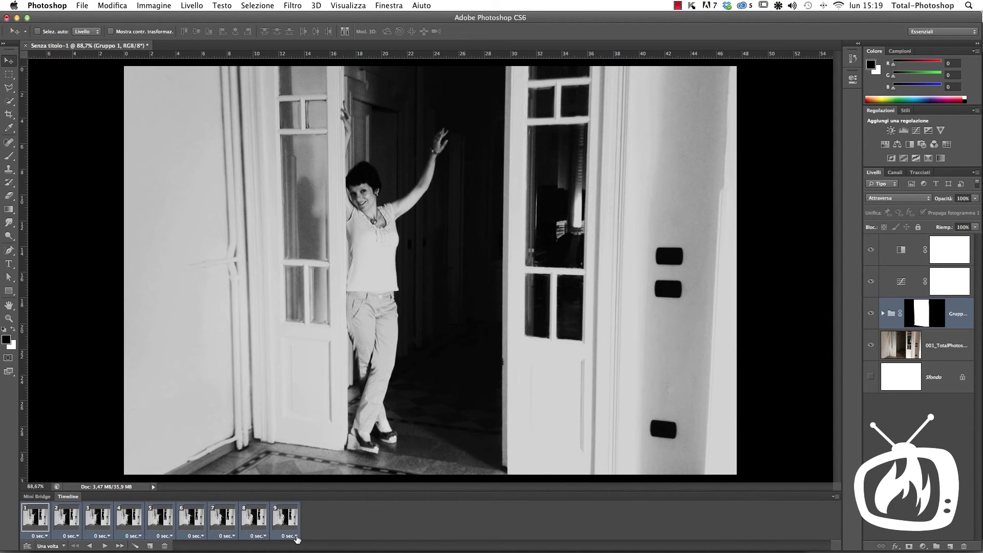
click(297, 537)
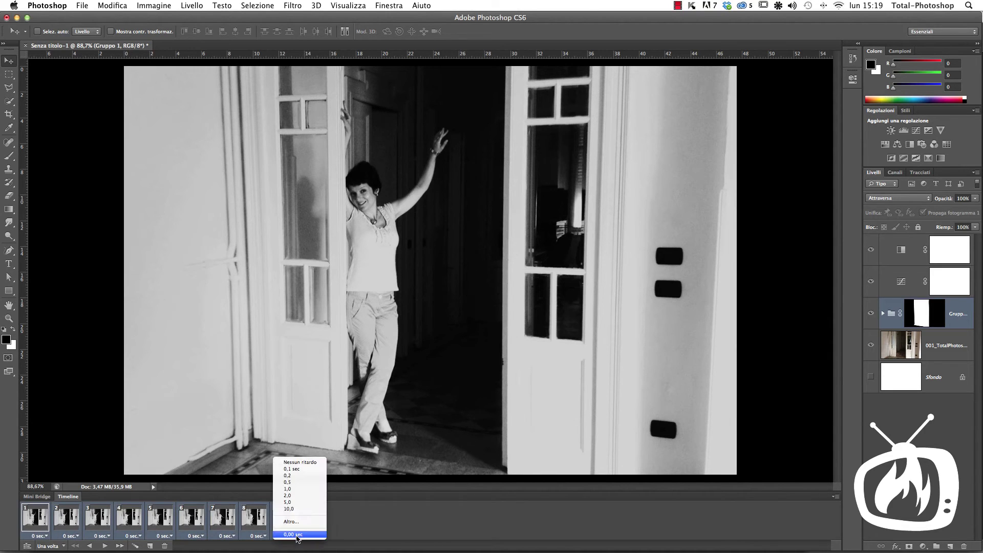
click(303, 468)
click(106, 546)
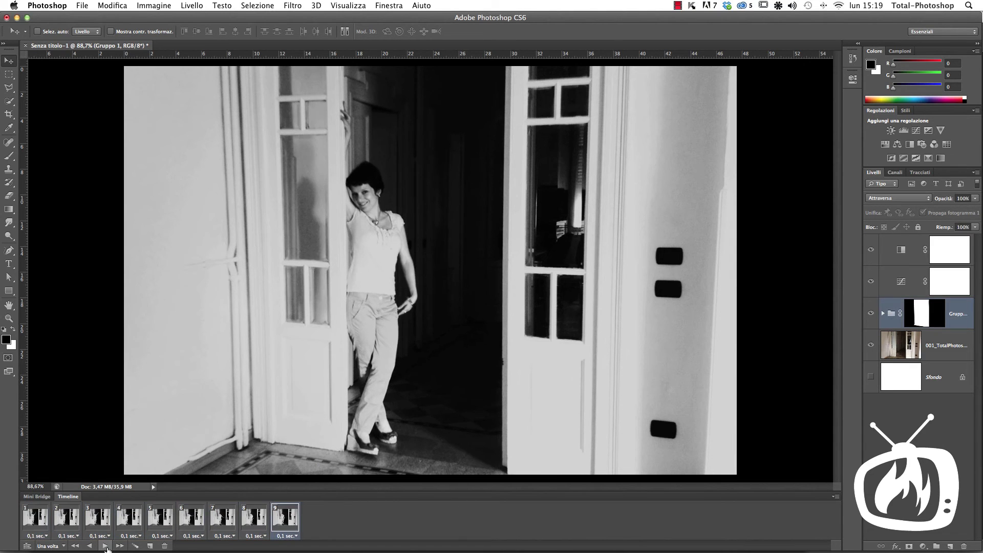
click(106, 546)
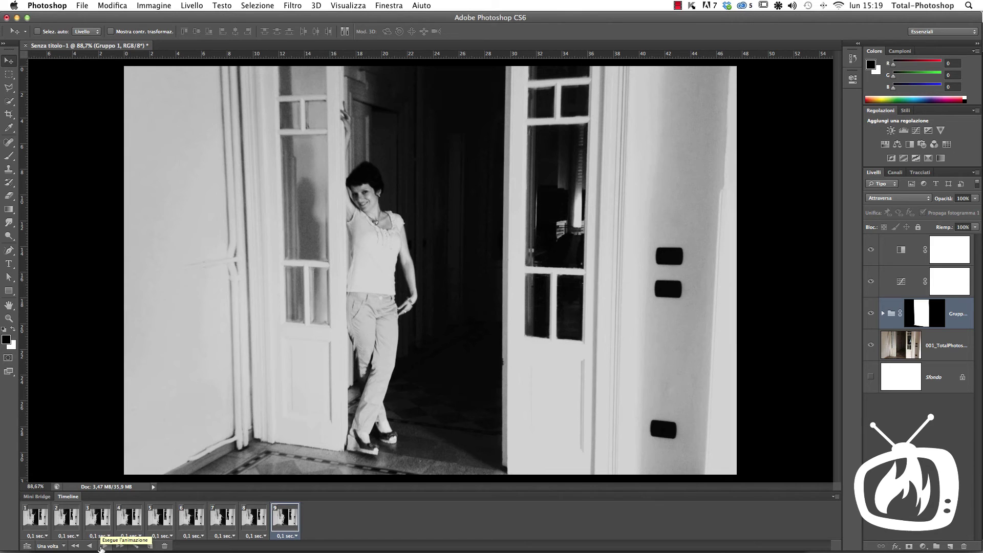
Step: Preview the animation and bring up the Timeline looping options
click(104, 546)
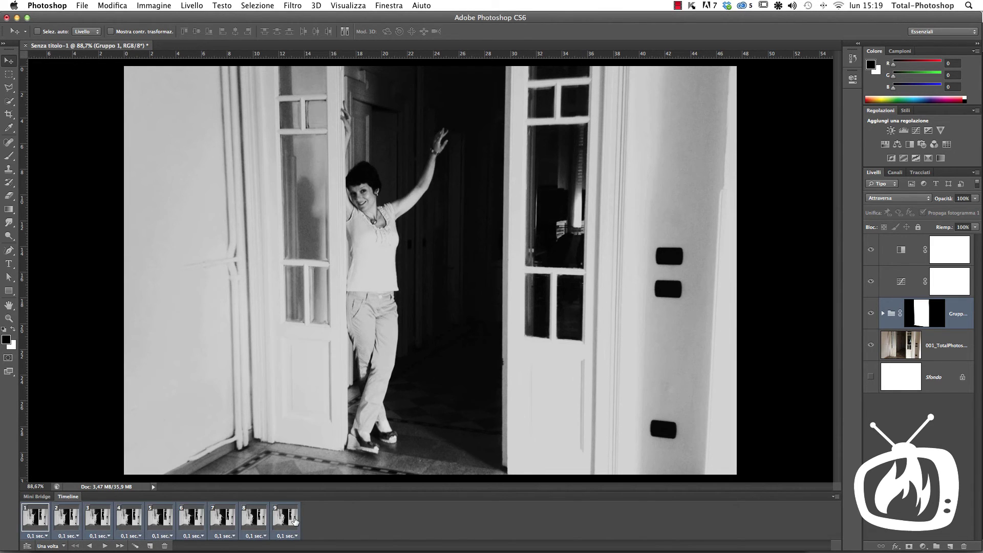
click(62, 546)
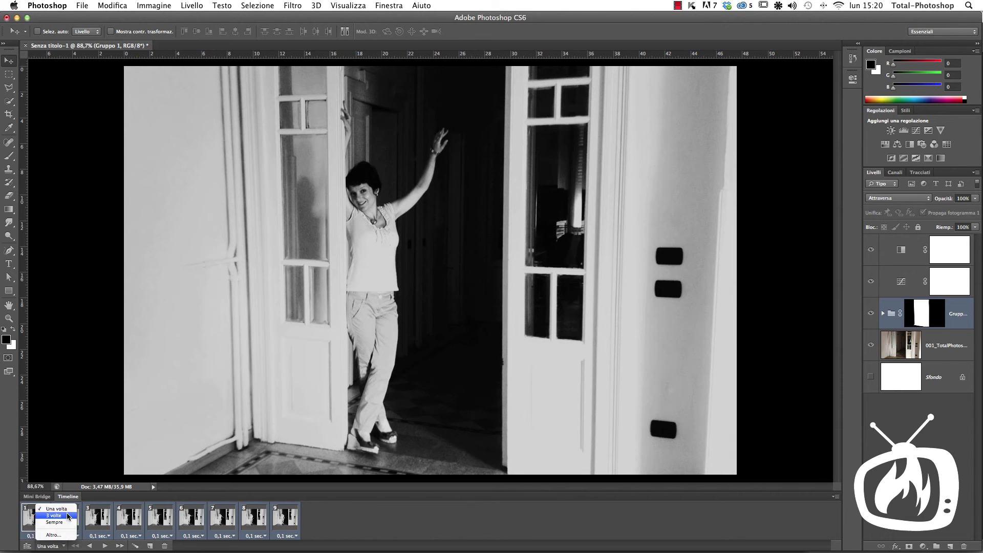
Step: Set the animation to loop forever and preview the looping playback
click(69, 521)
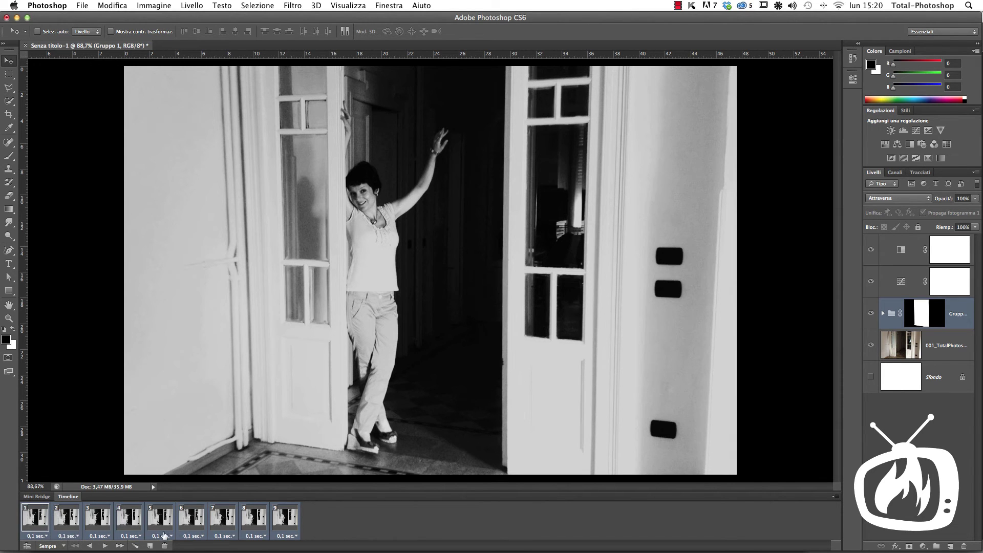
click(105, 546)
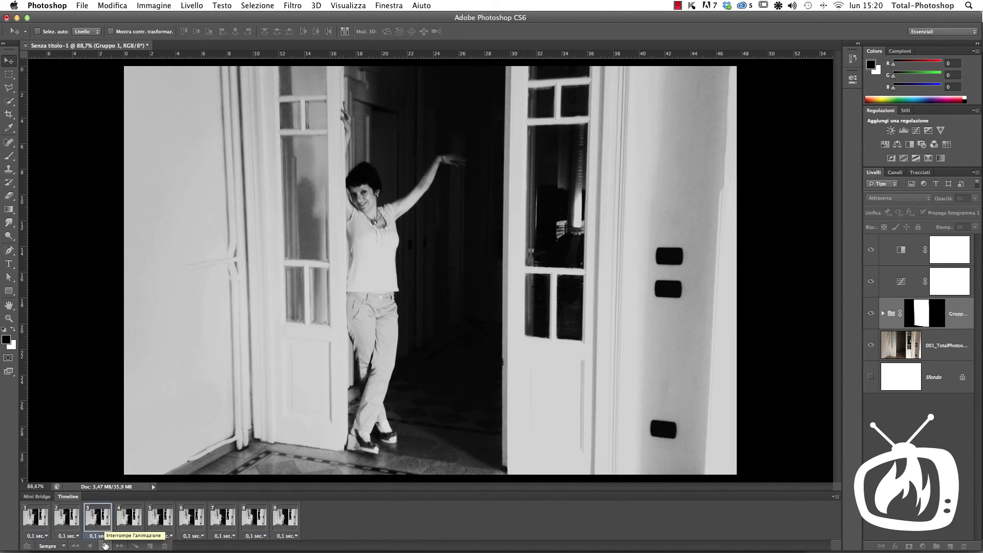
click(105, 545)
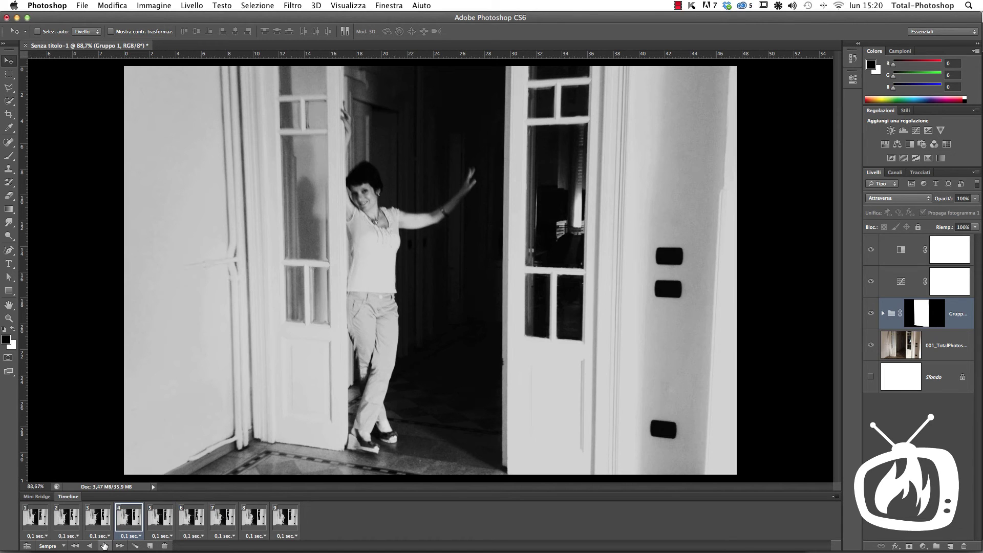
click(285, 521)
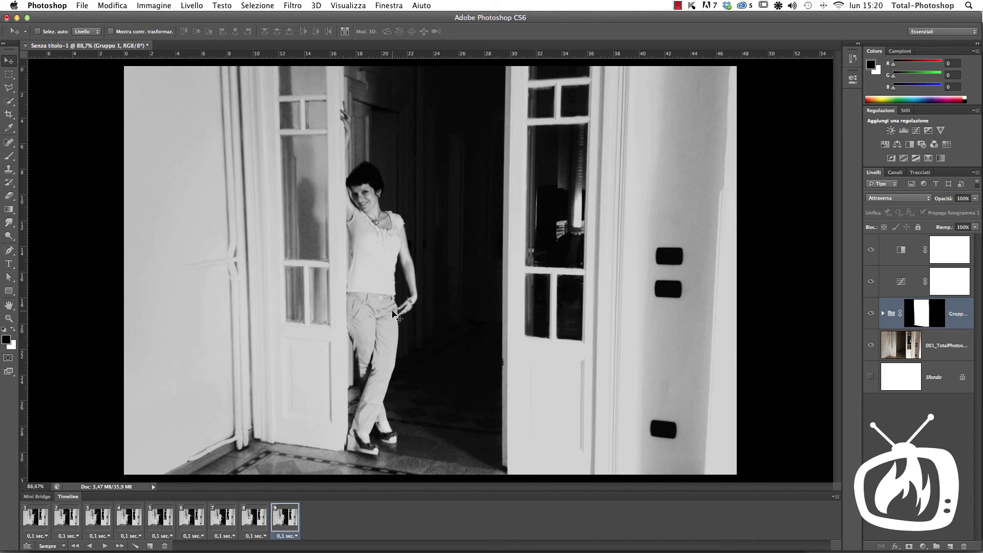
Step: Copy frames 1 through 8 using the Timeline panel menu
click(252, 515)
shift+click(65, 517)
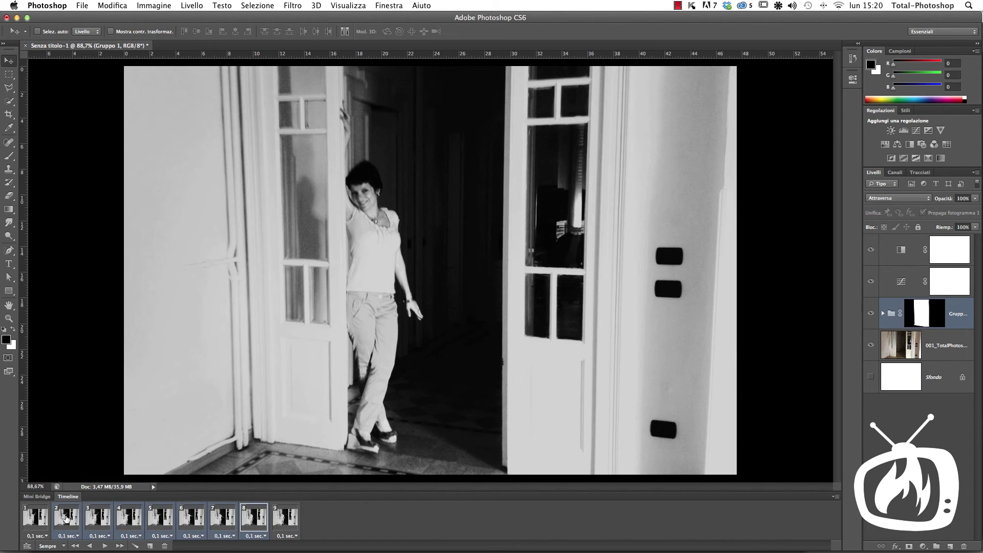
shift+click(46, 520)
click(834, 497)
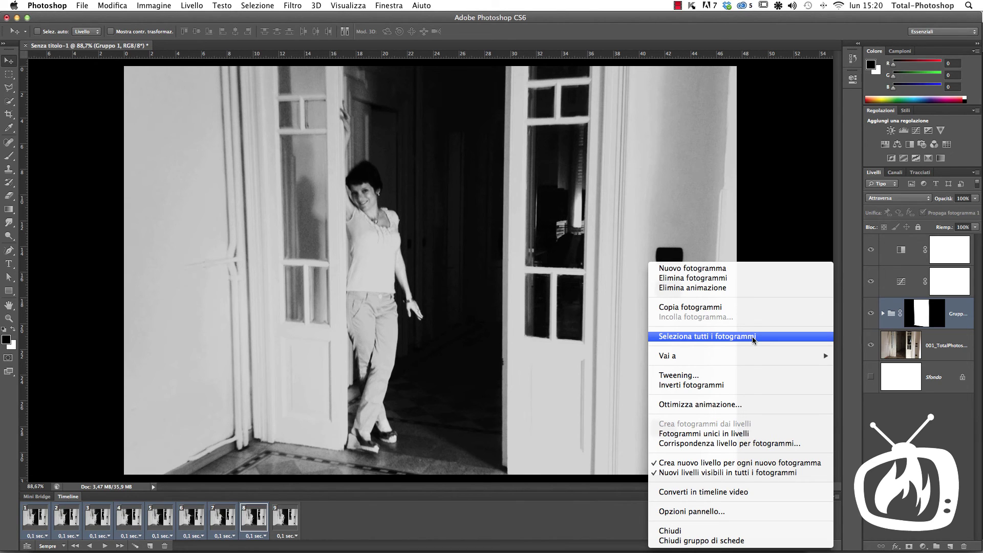
click(743, 309)
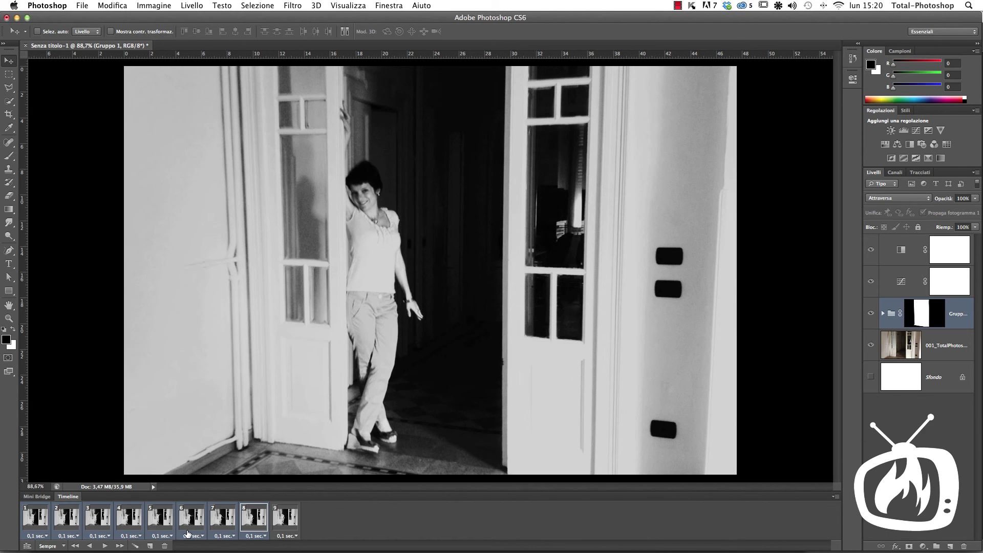
Step: Paste the eight copied frames after frame 9 in the timeline
click(278, 518)
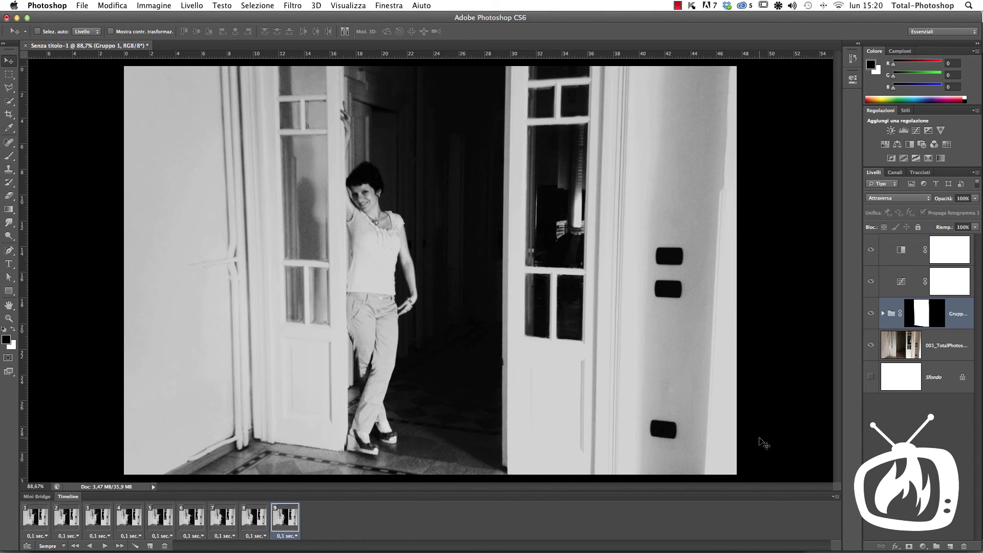
click(834, 496)
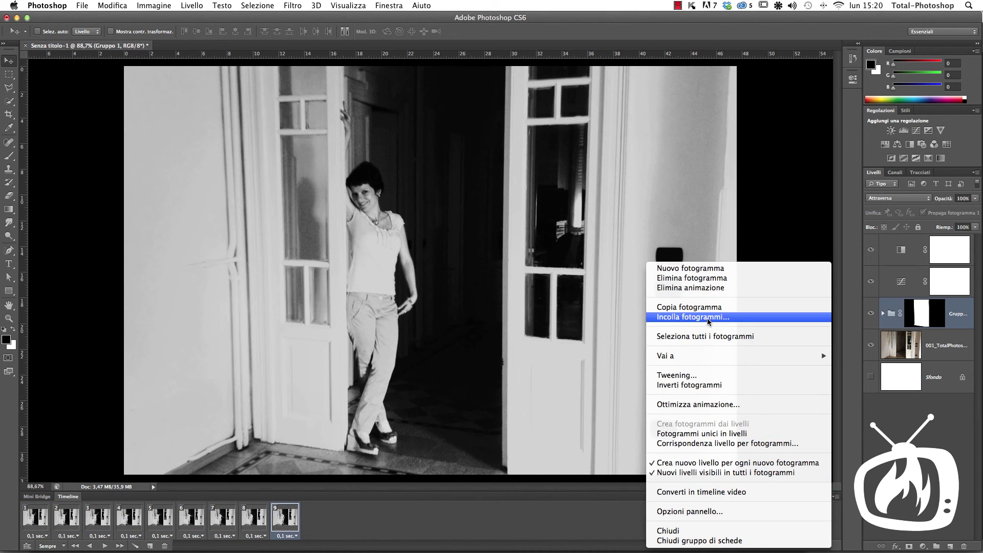
click(708, 317)
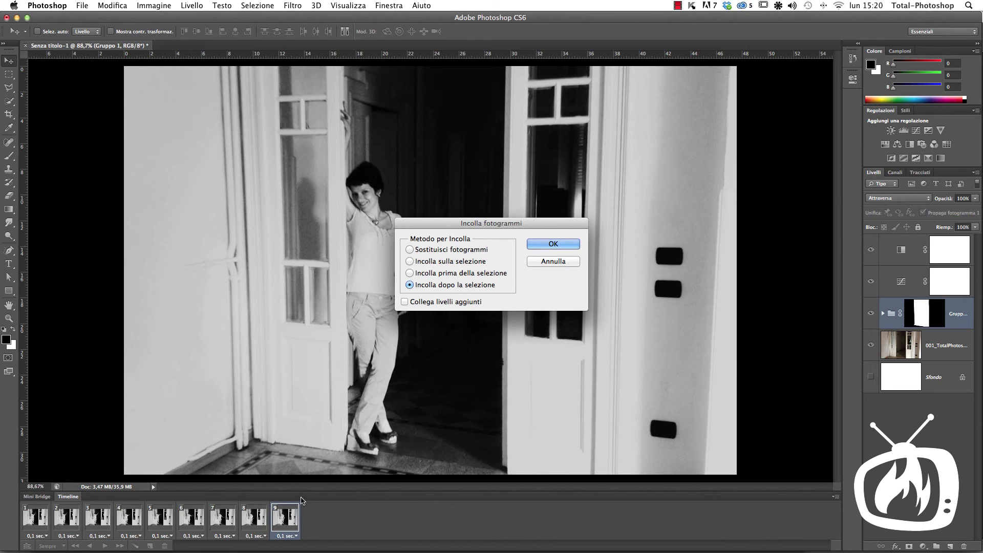
click(552, 244)
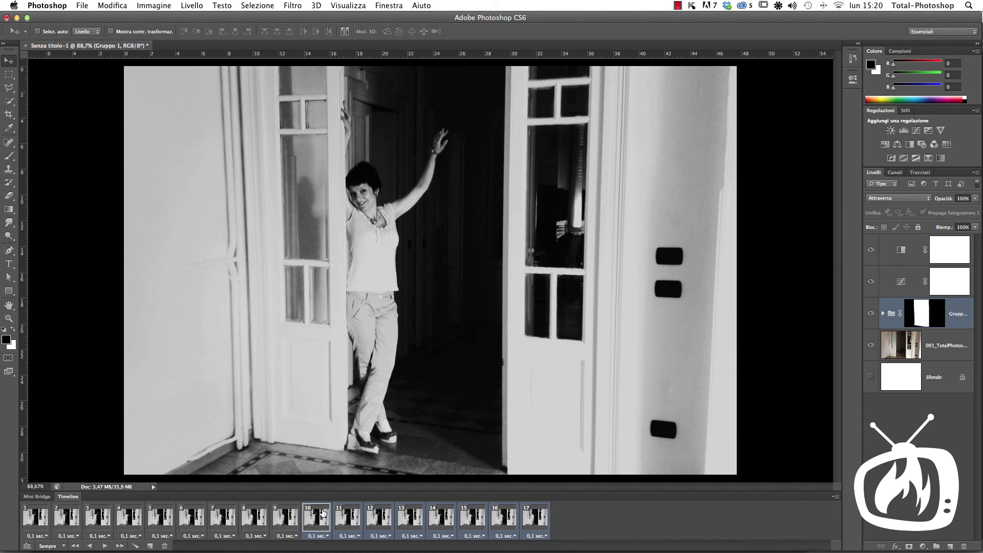
Step: Step through pasted frames 11–17 to check them, then select frames 10 through 17
click(342, 516)
click(378, 517)
click(409, 518)
click(440, 519)
click(471, 519)
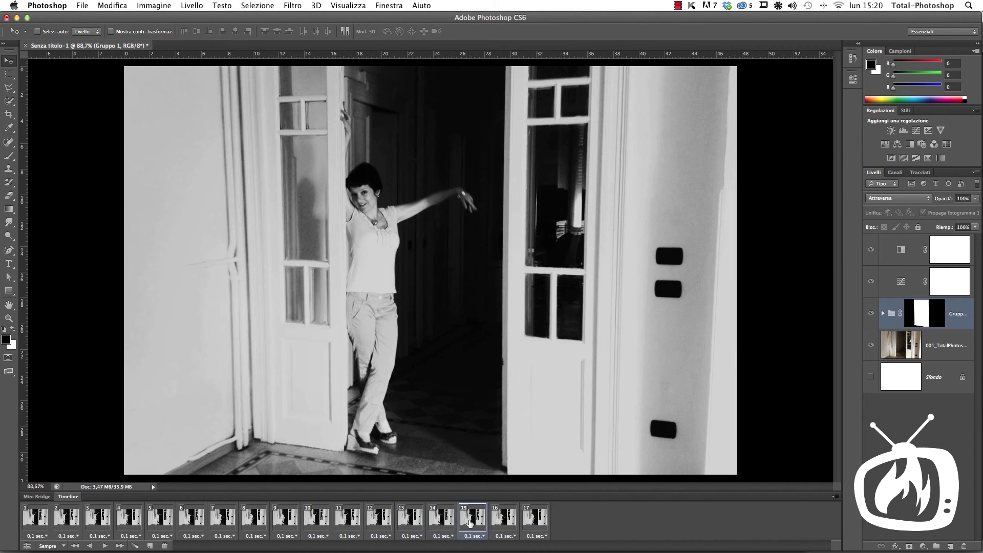
click(525, 527)
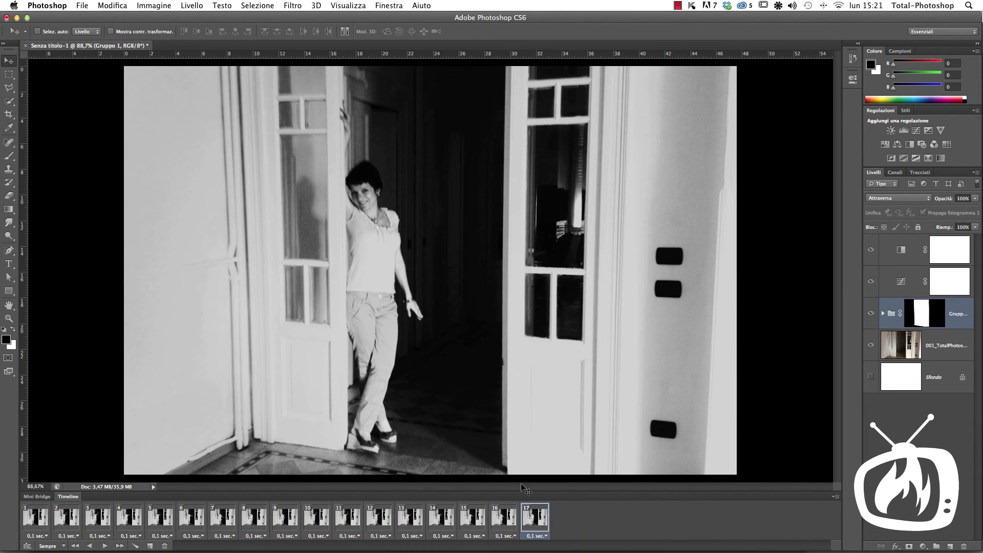
shift+click(322, 516)
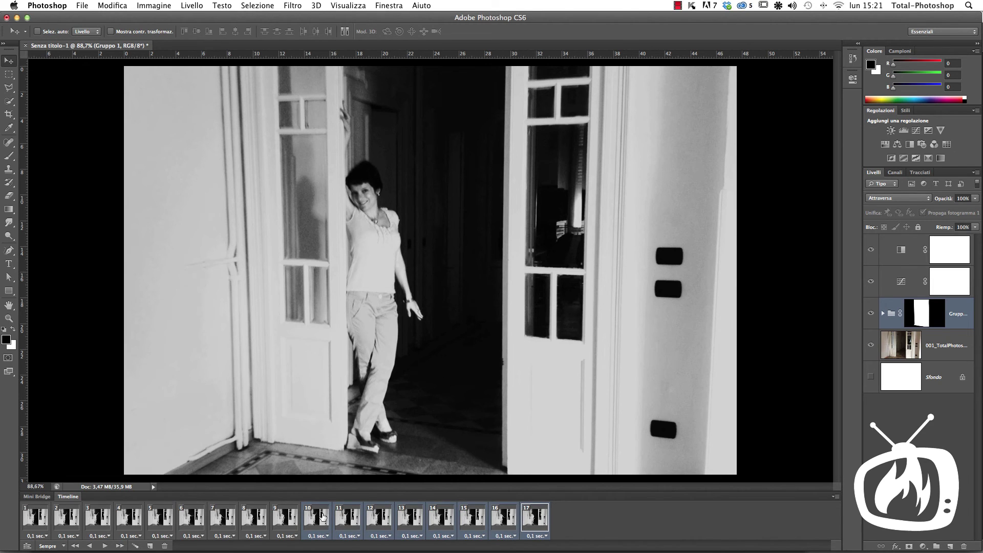
Step: Reverse the order of frames 10–17 with Inverti fotogrammi
click(835, 496)
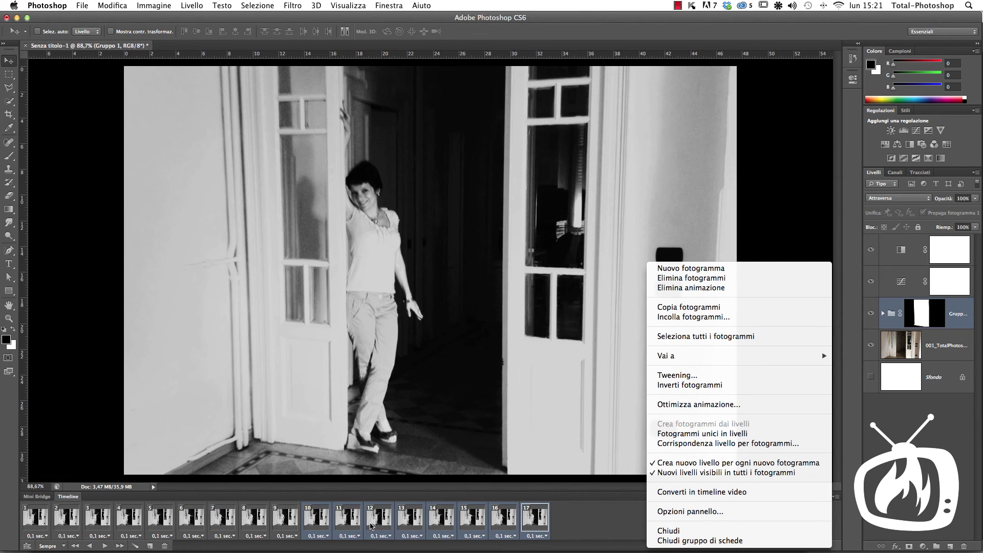
click(686, 385)
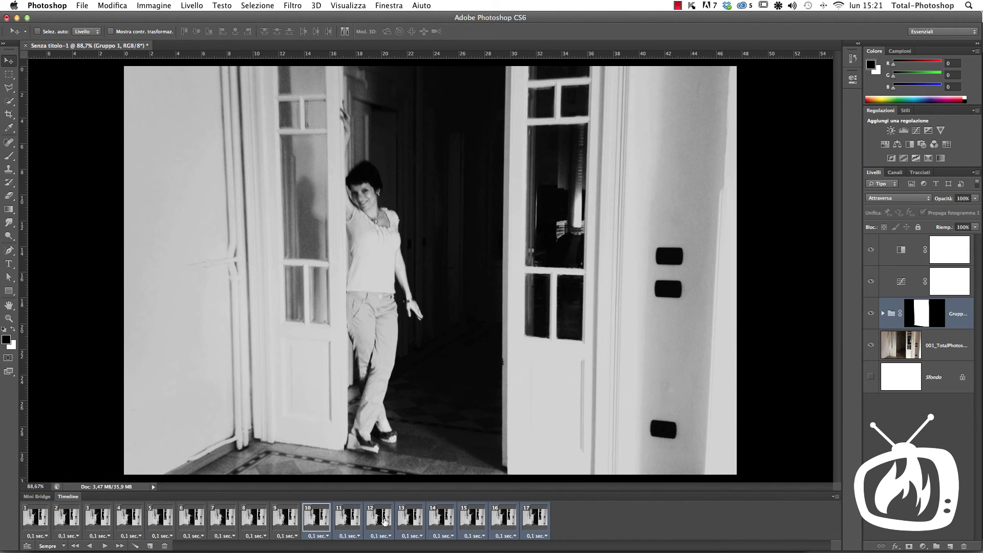
shift+click(35, 527)
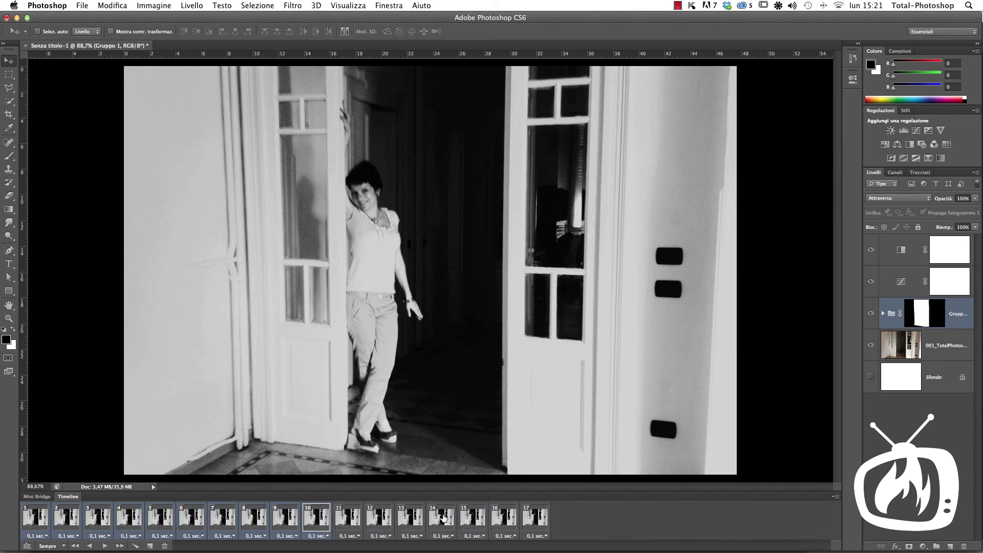
Step: Select all 17 frames and set their delay to Nessun ritardo (0 seconds)
shift+click(529, 522)
click(543, 536)
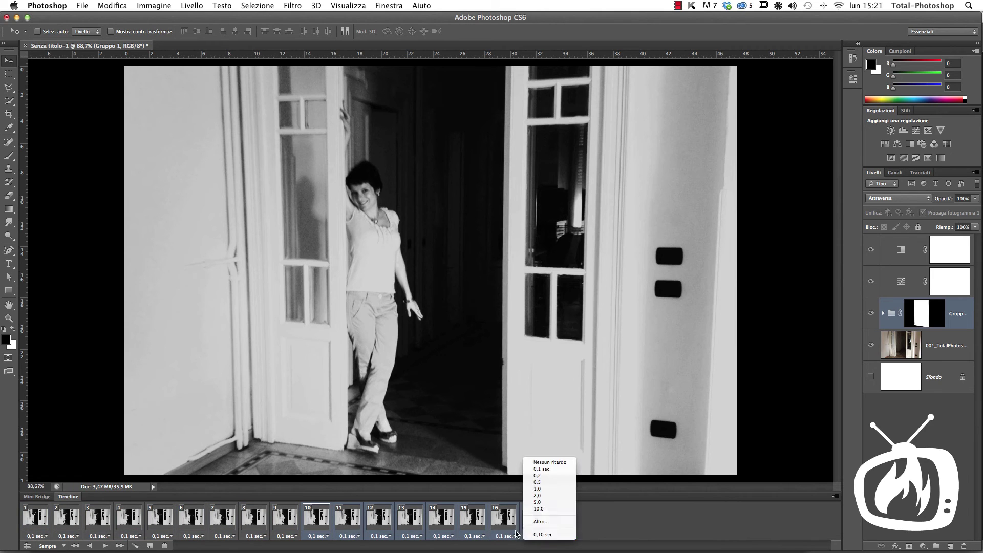
click(579, 520)
click(526, 522)
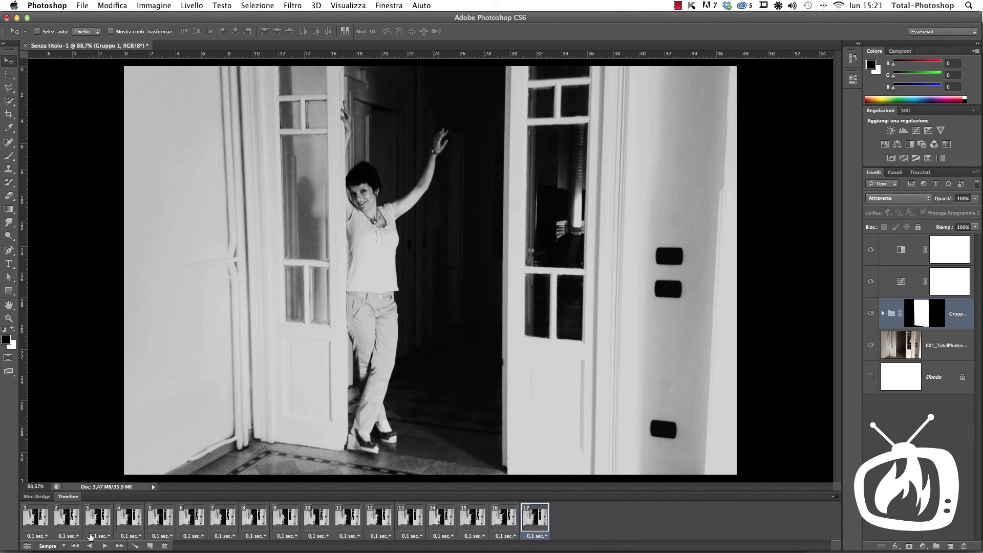
shift+click(34, 518)
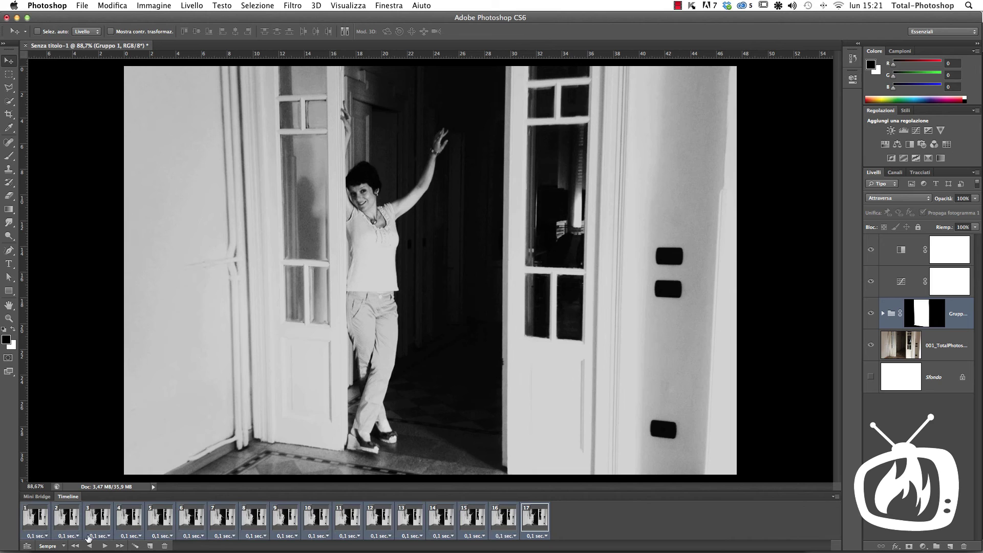
click(140, 536)
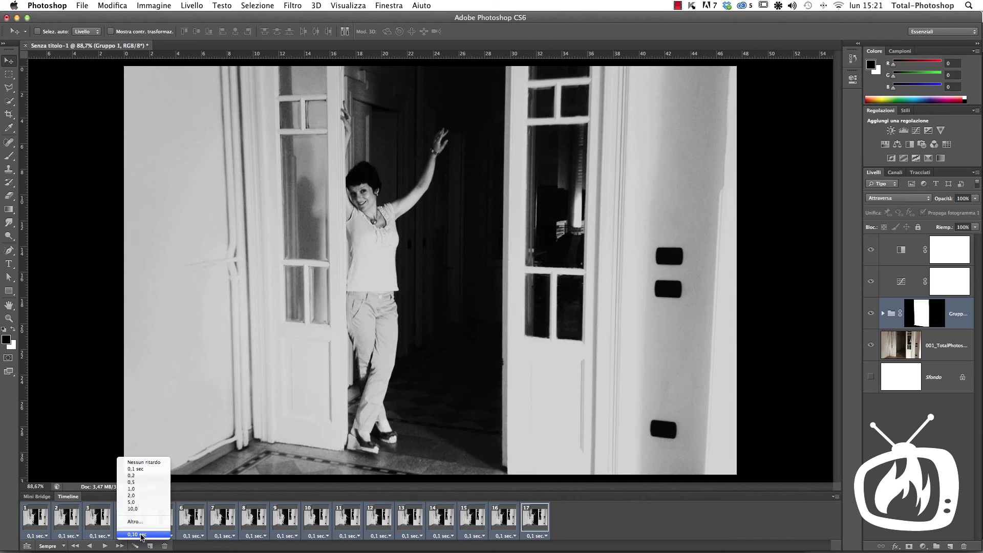
click(154, 461)
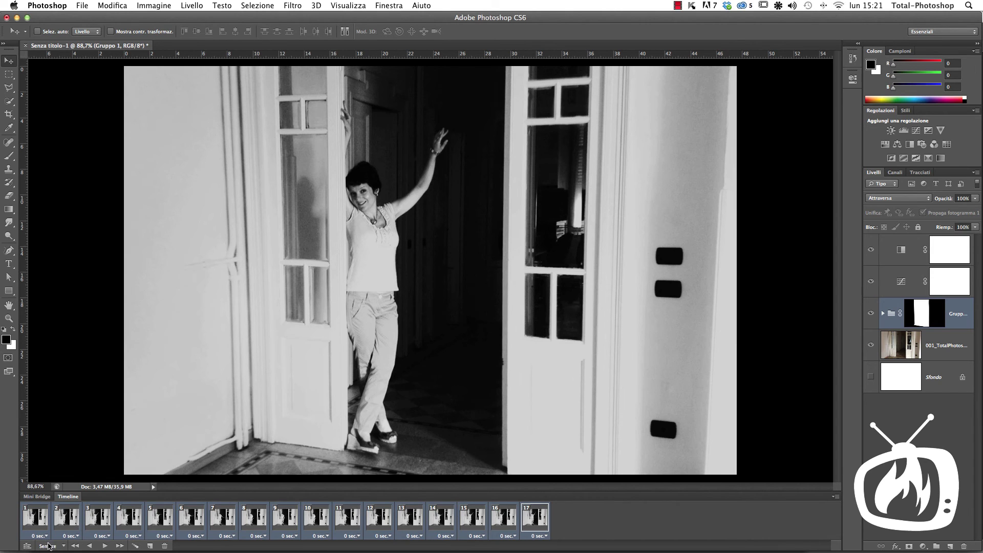
click(104, 546)
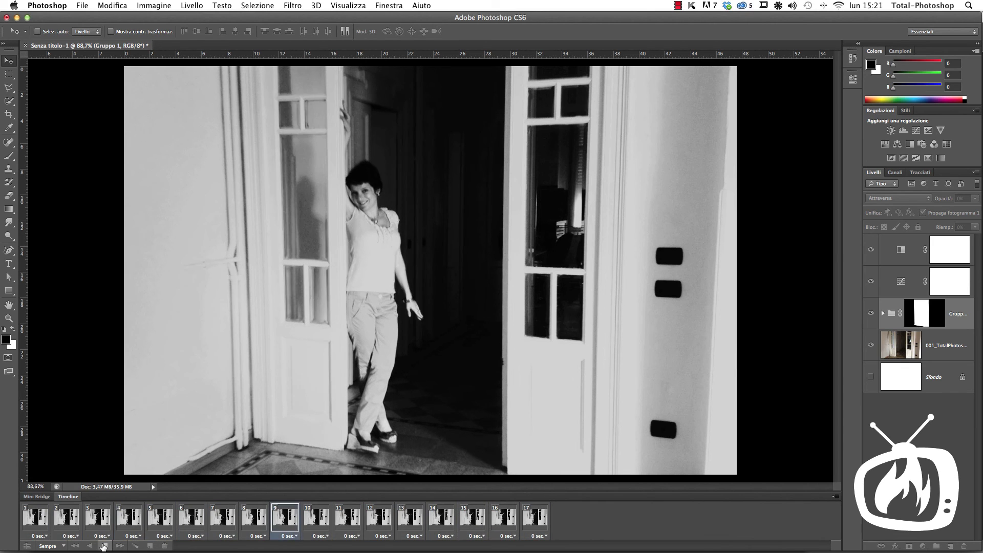
click(103, 545)
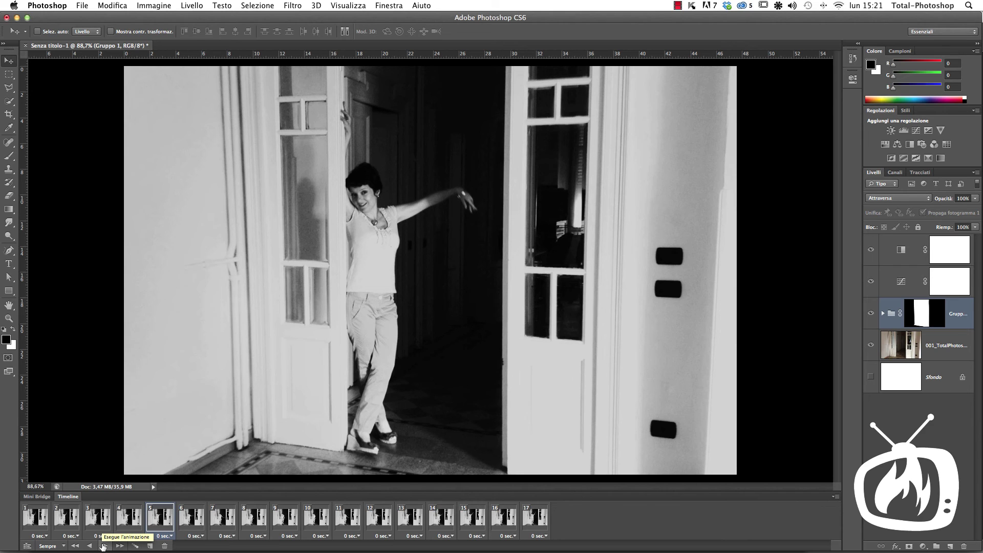
click(102, 546)
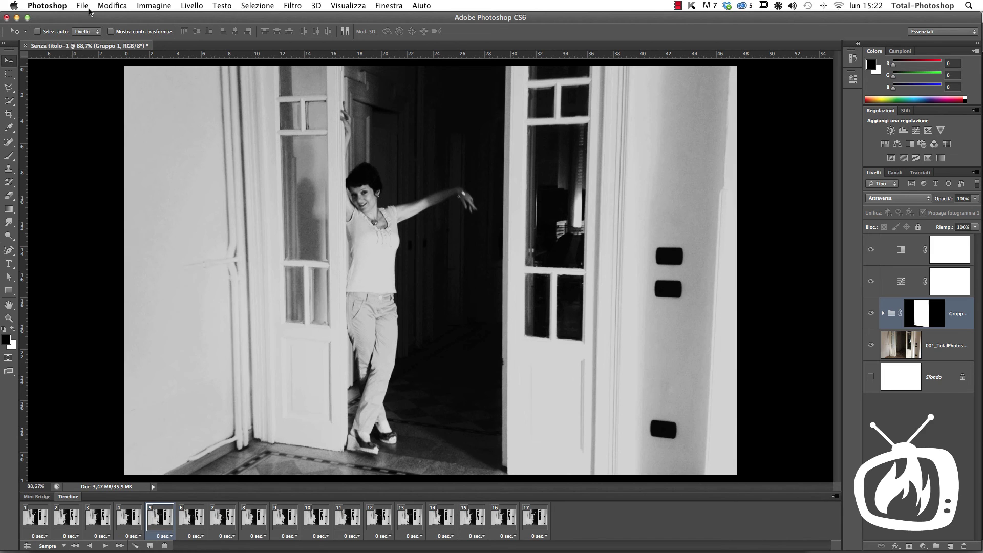
Step: Open the Salva per Web export dialog from the File menu
click(84, 6)
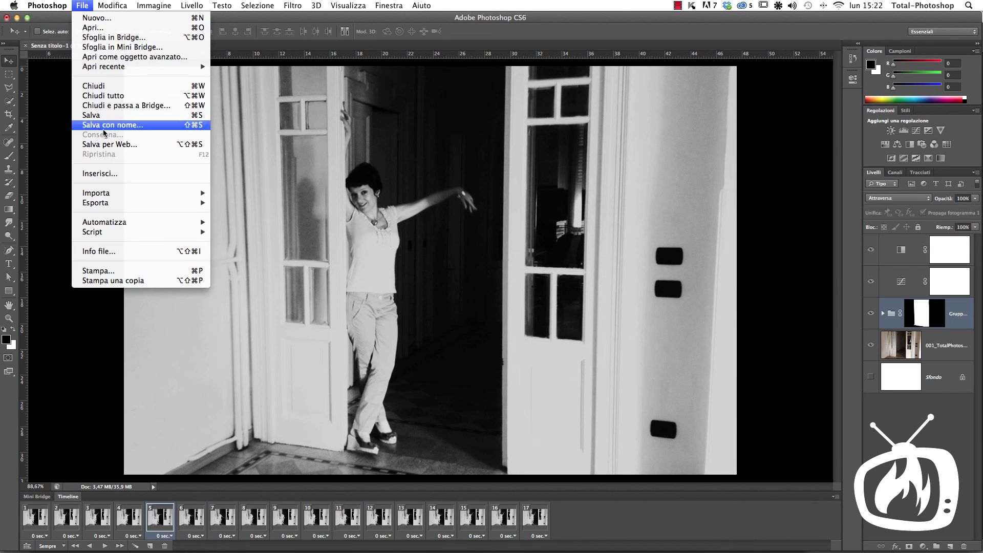
click(105, 143)
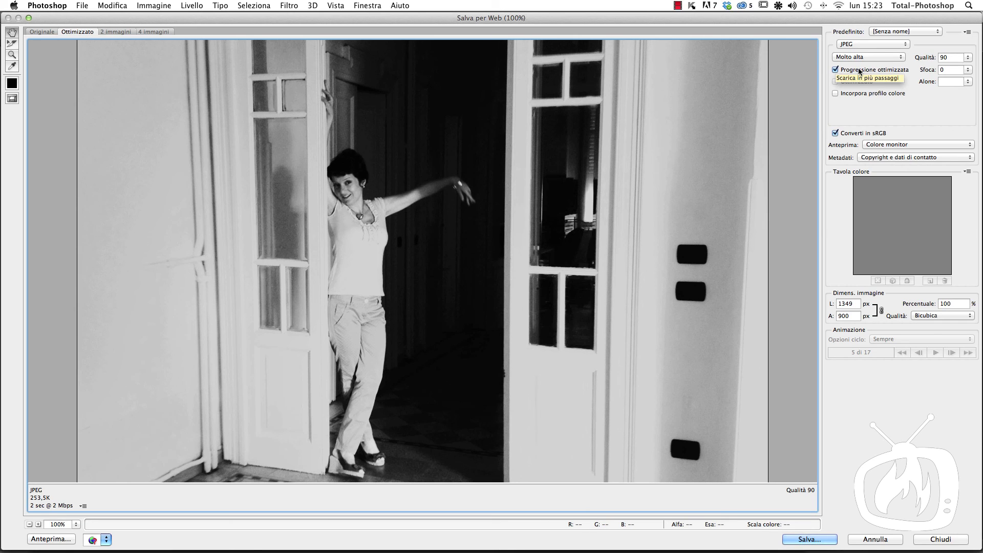
Step: Set the export format to GIF and resize the width to 720 pixels (720×480)
click(873, 44)
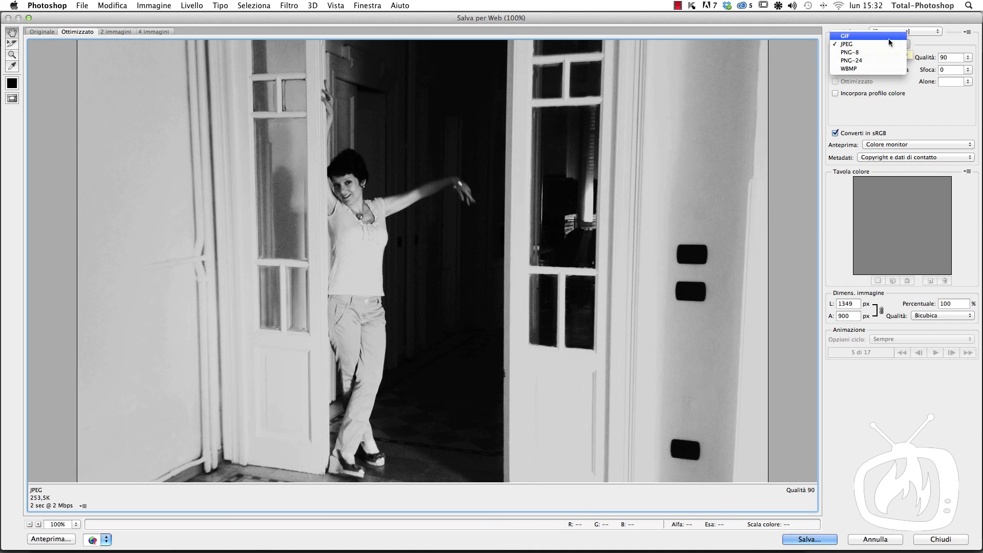
click(872, 44)
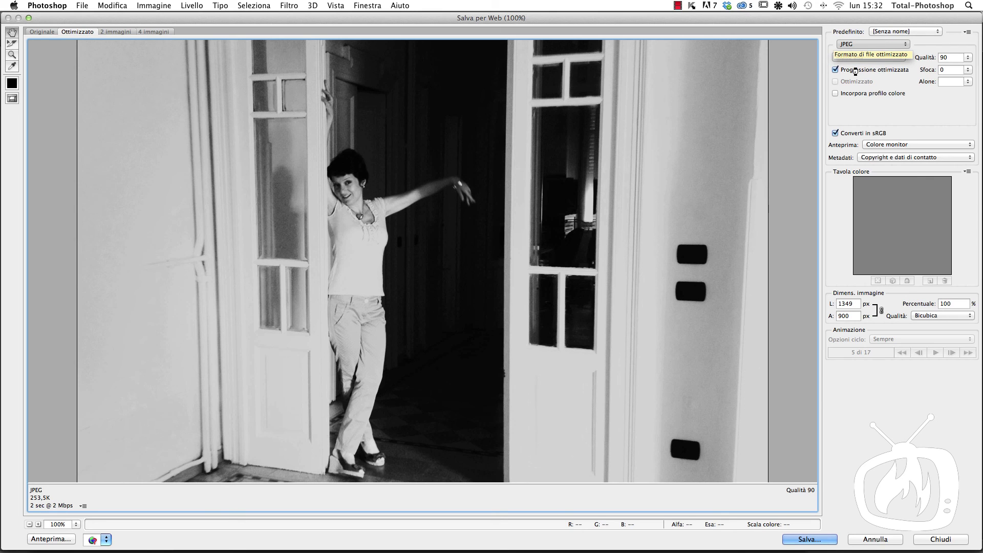
key(Up)
drag(853, 304, 830, 303)
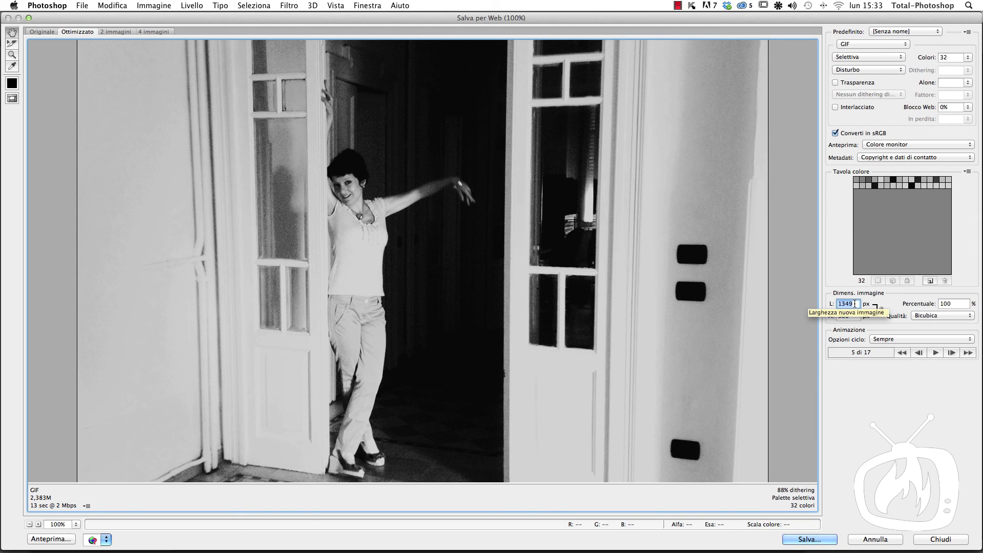
text(720)
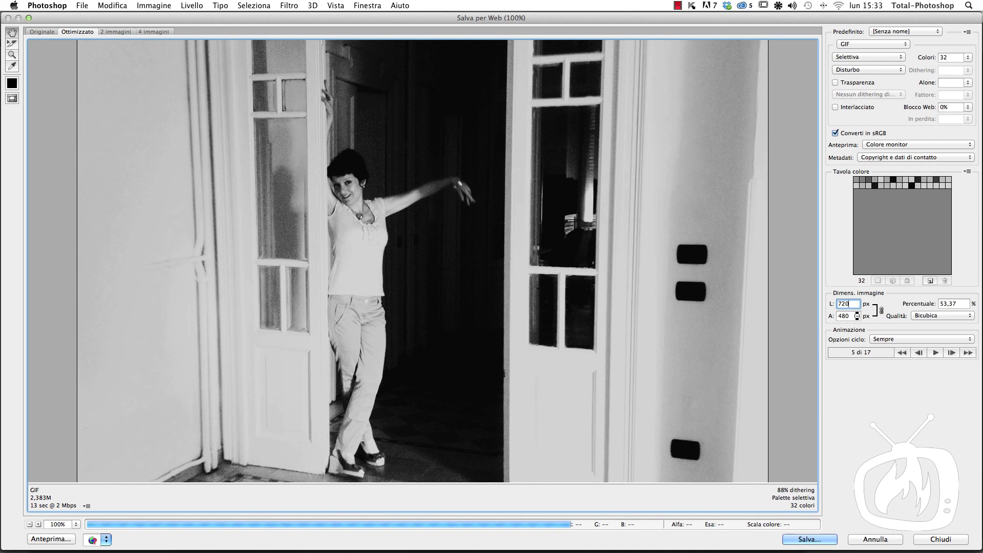
key(Tab)
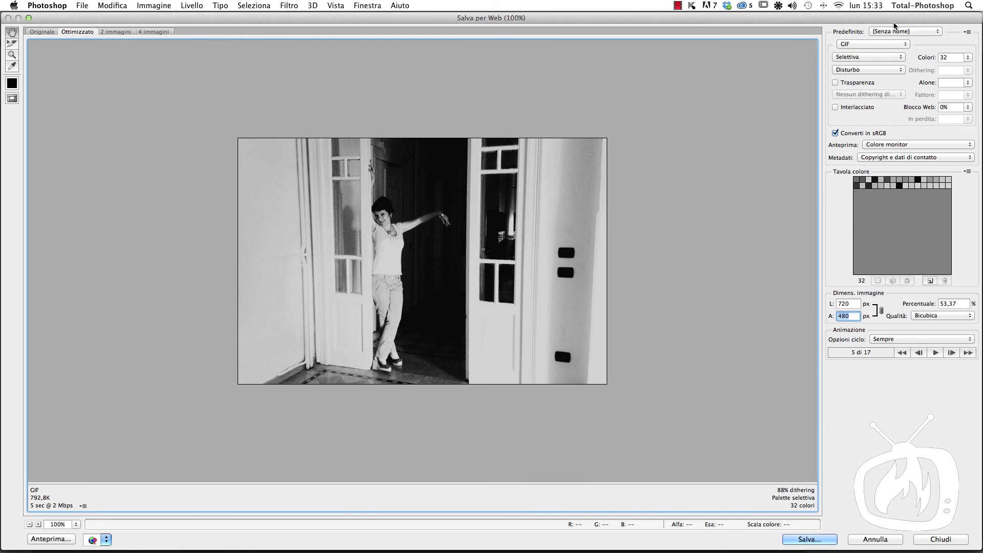
Step: Set the GIF to 64 colours, Percettiva palette and Diffusione dithering
click(966, 60)
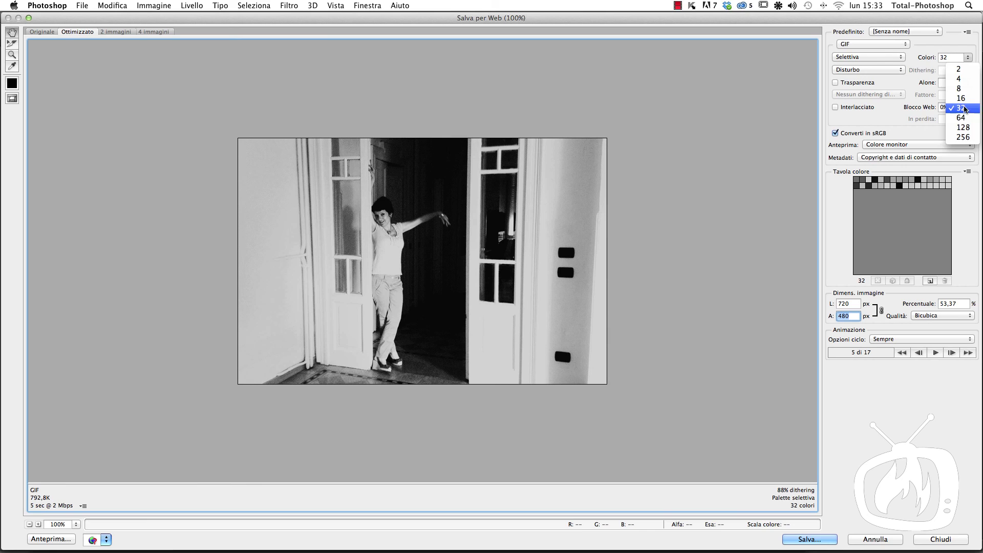
click(934, 117)
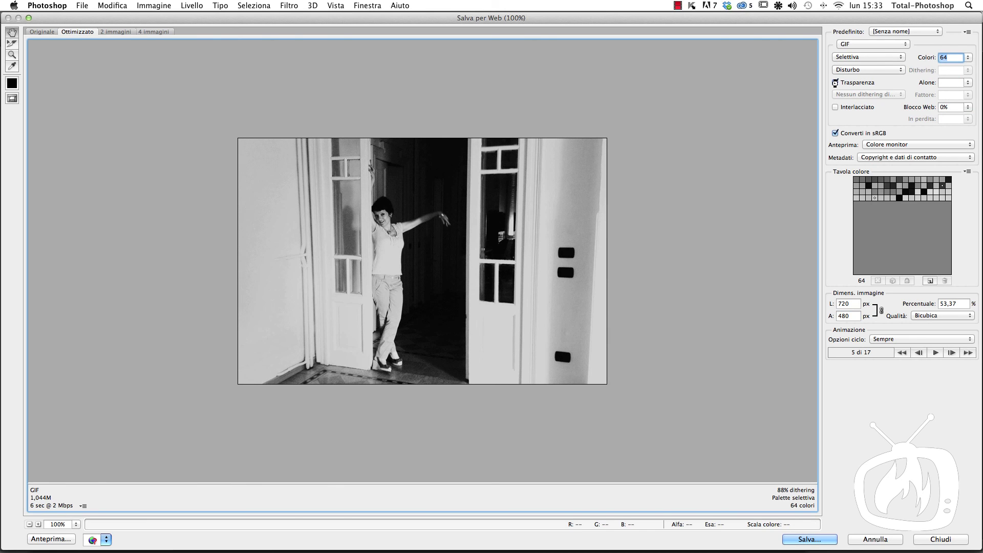
click(877, 58)
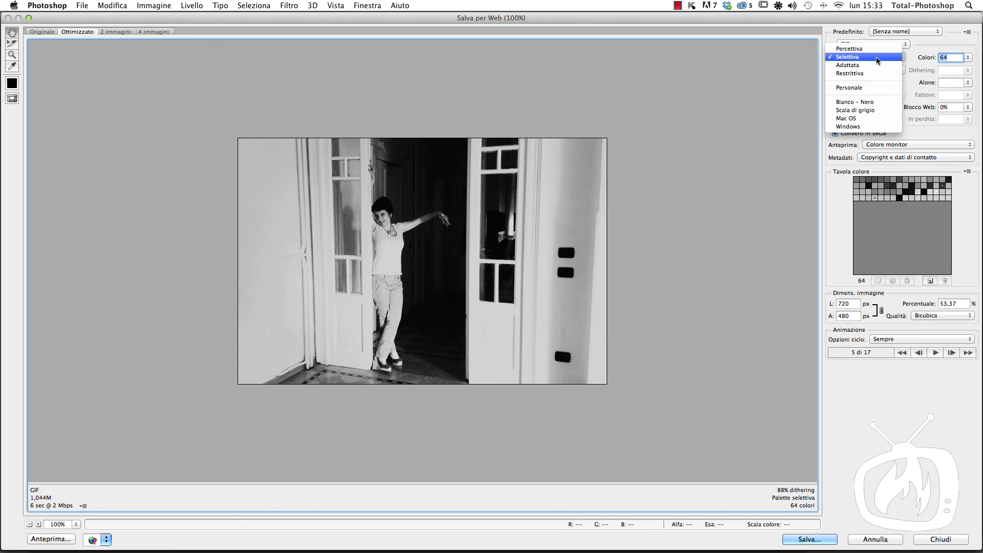
click(889, 57)
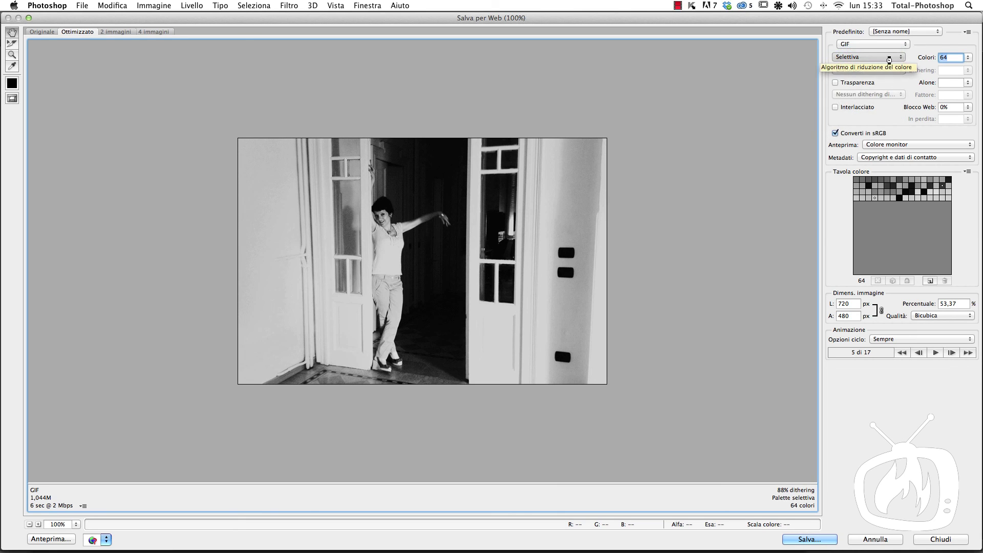
drag(888, 58, 888, 50)
click(881, 72)
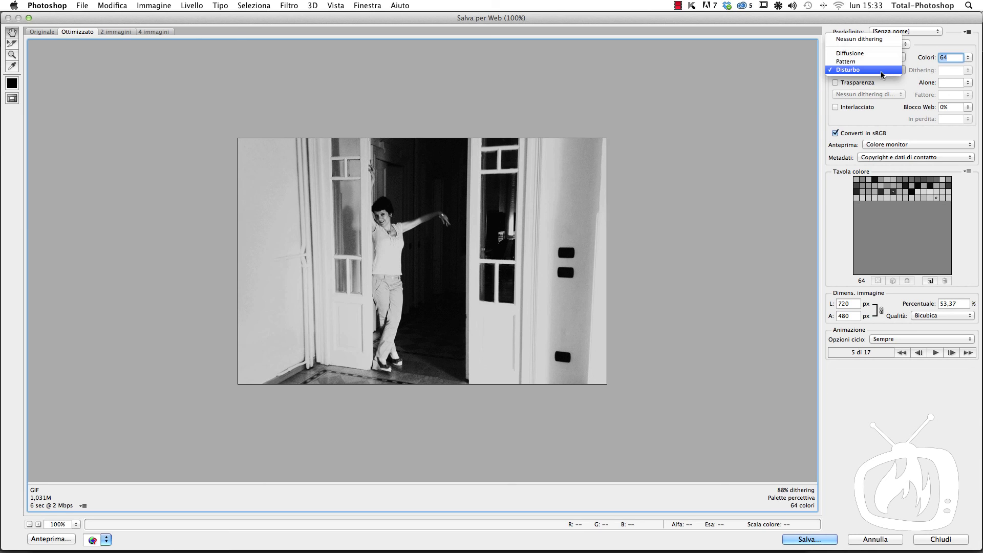
click(873, 53)
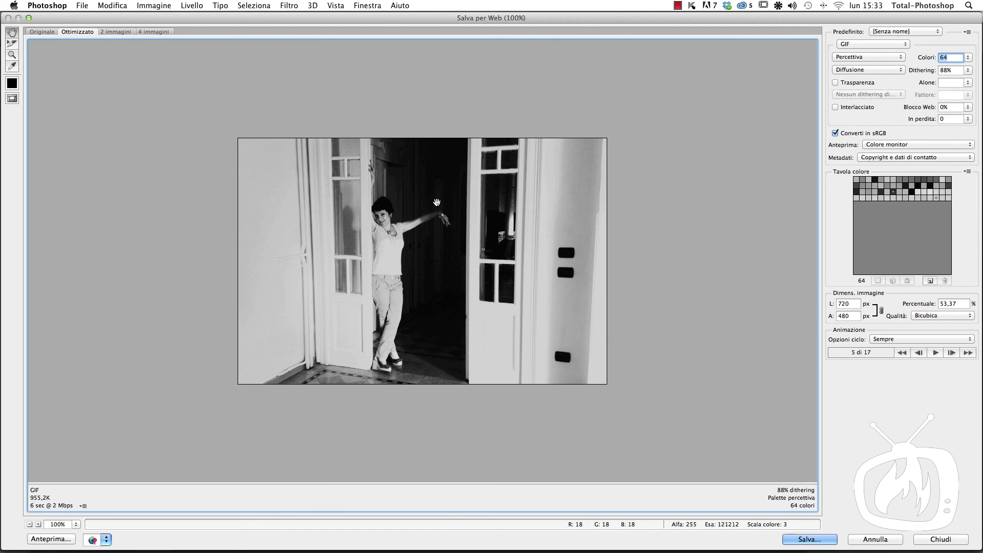
Step: Set resize quality to Bicubica più morbida and replay the 17-frame animation preview
click(935, 352)
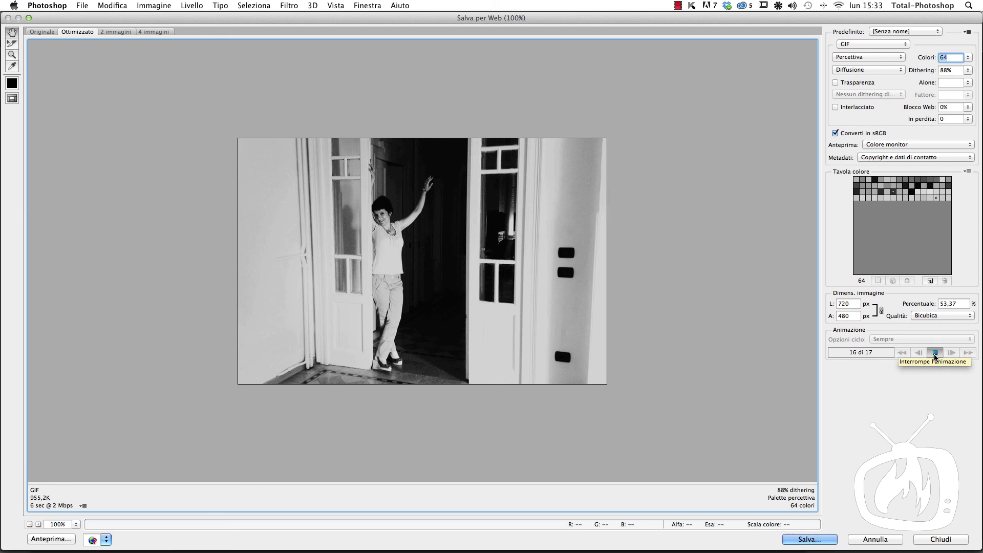
click(935, 354)
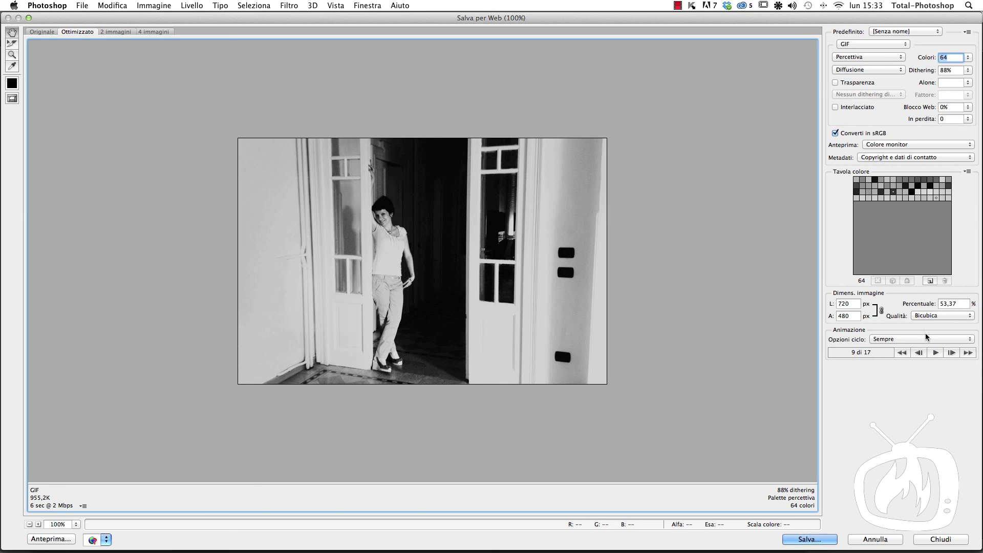
click(925, 317)
click(915, 327)
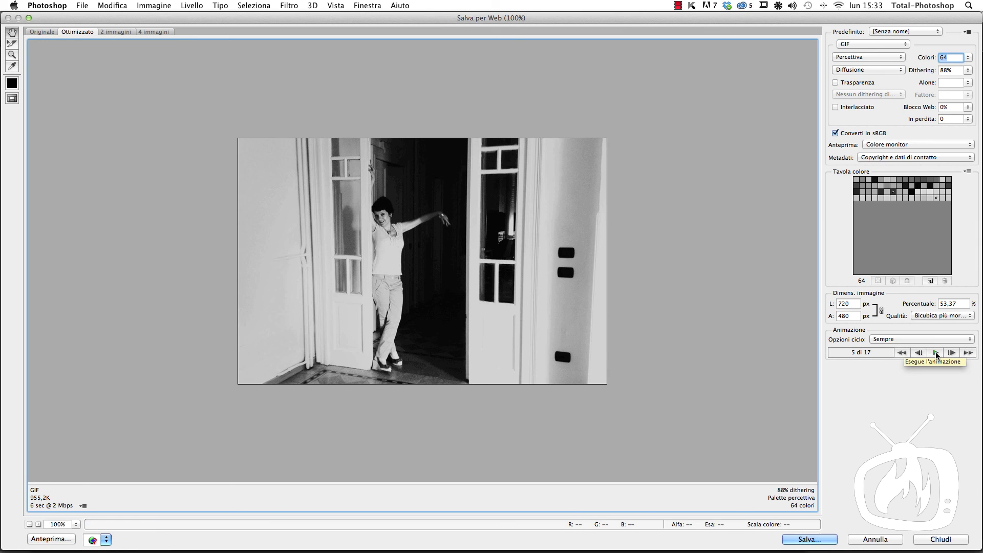
click(935, 353)
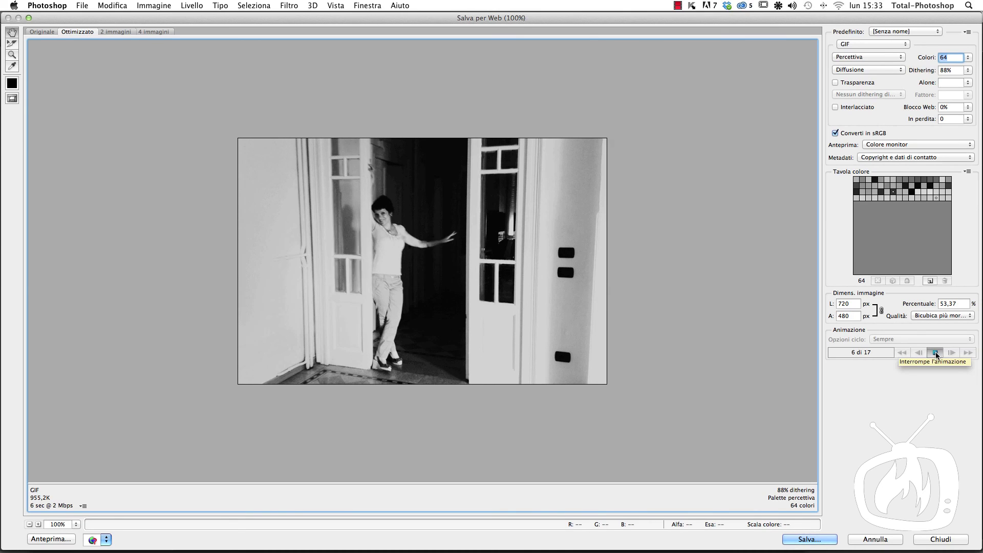